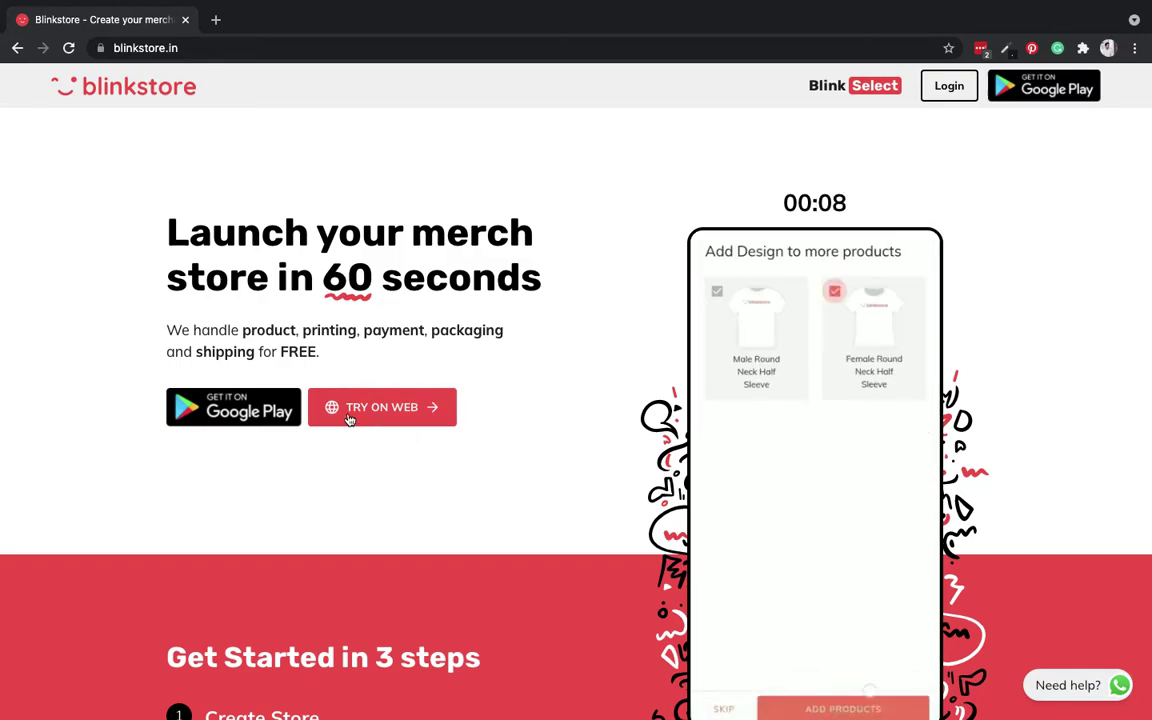
Open Blinkstore's Google Play listing in a new tab, browse it, then return to blinkstore.in
middle_click(240, 412)
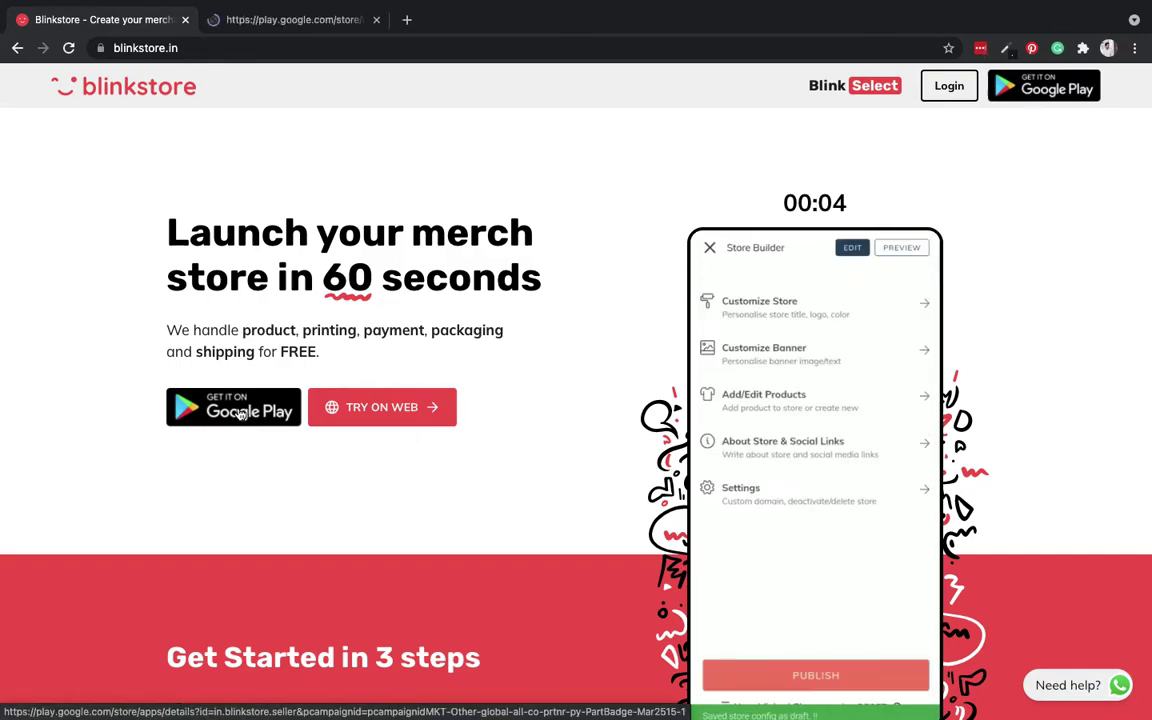
key("ctrl+Tab")
scroll(338, 515, "down", 1)
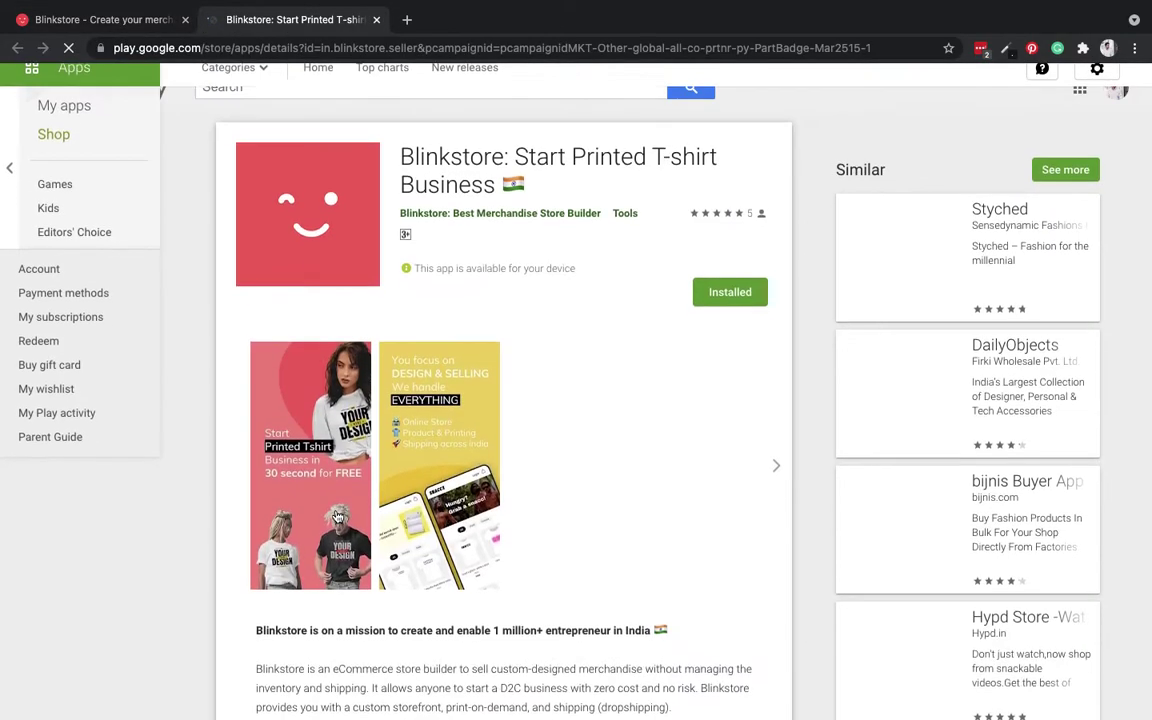
key("ctrl+shift+Tab")
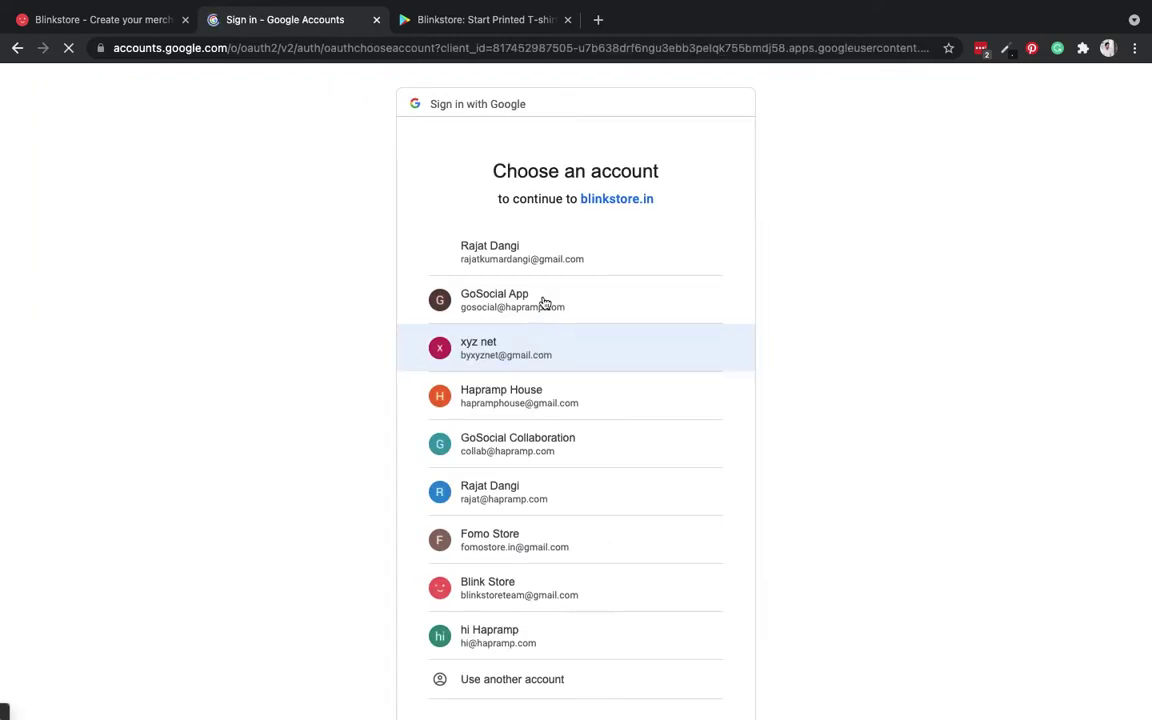
Sign in to the Blinkstore seller dashboard with the chosen Google account
left_click(550, 263)
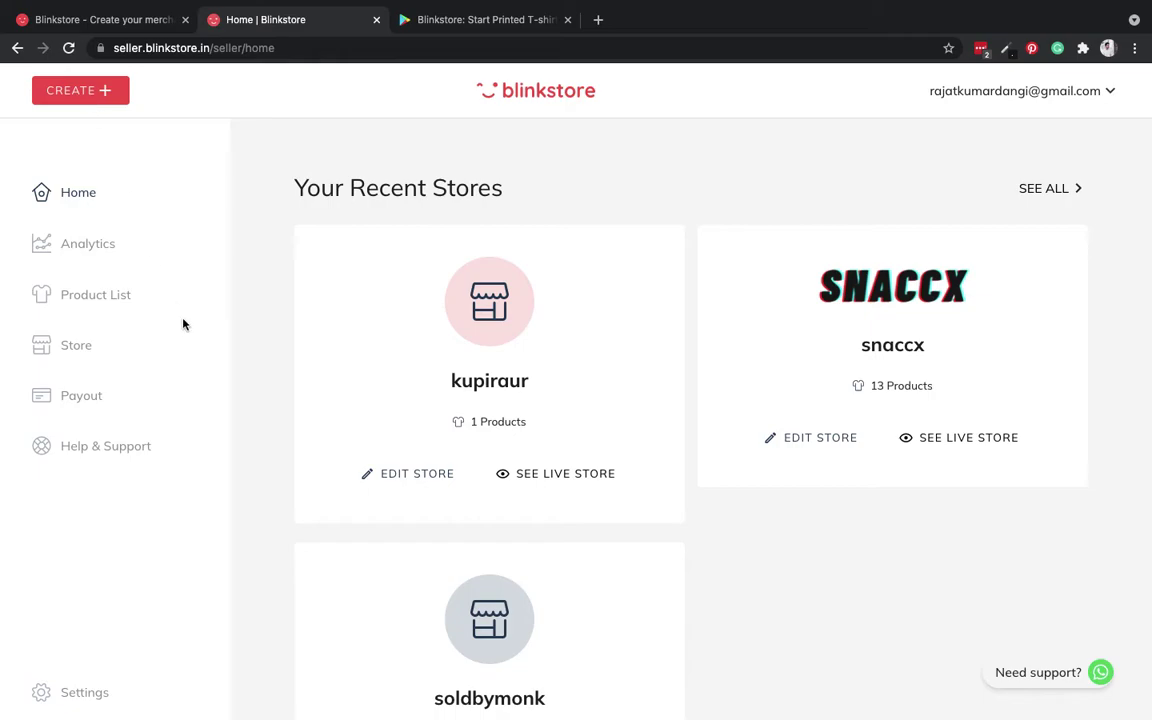
left_click(79, 102)
Create a new store named 'India Unfiltered'
left_click(75, 173)
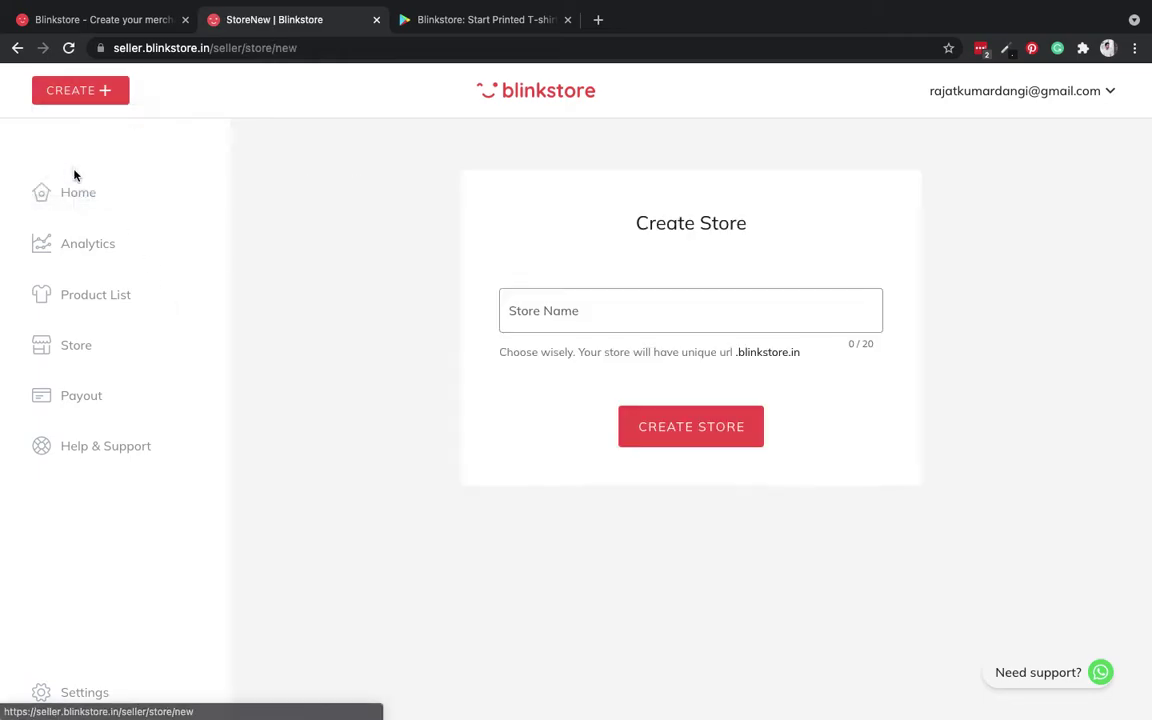
left_click(558, 316)
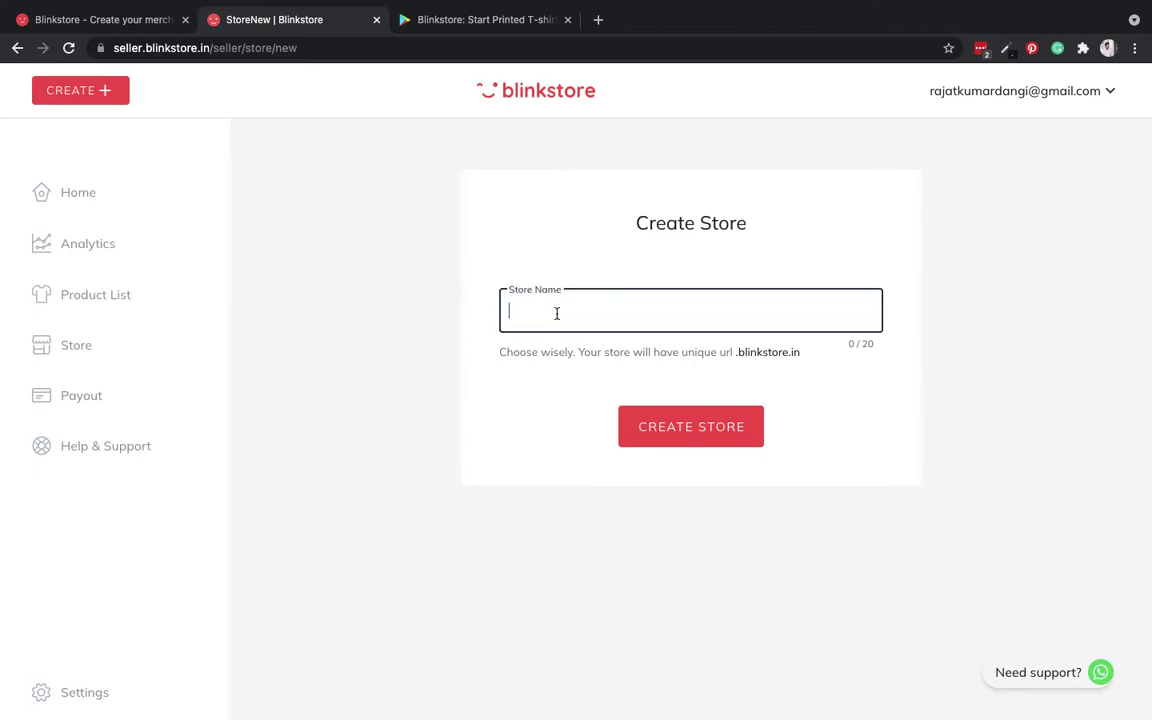
type("India U")
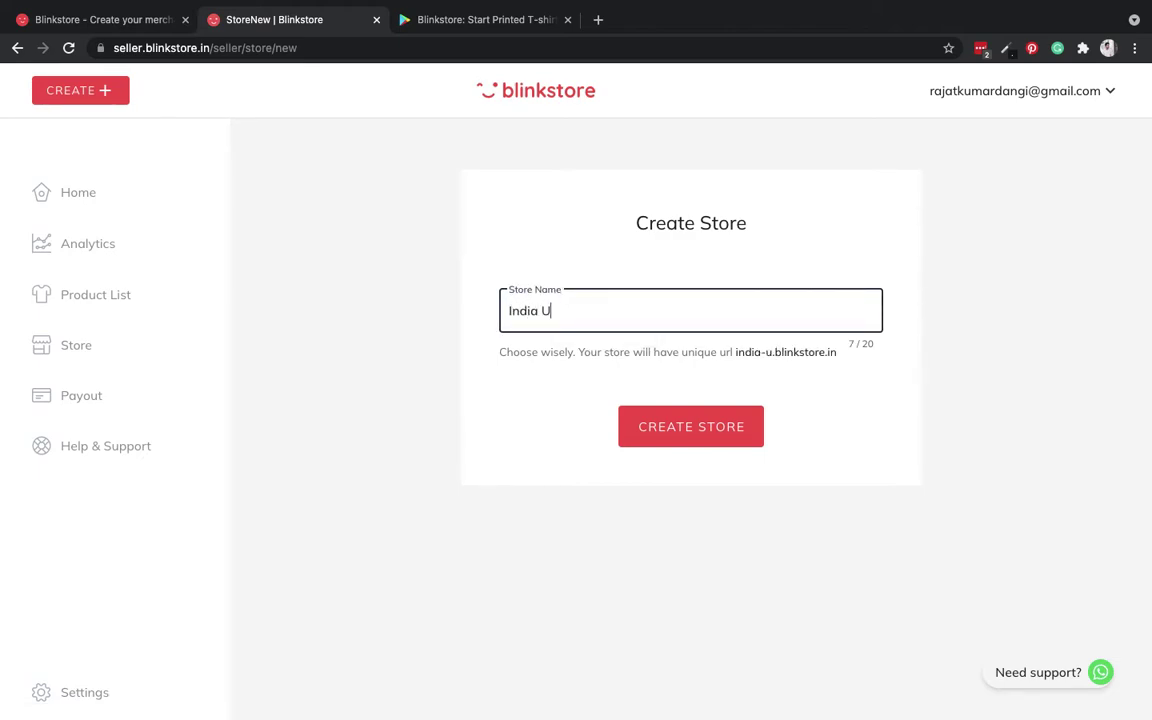
type("nfiltered")
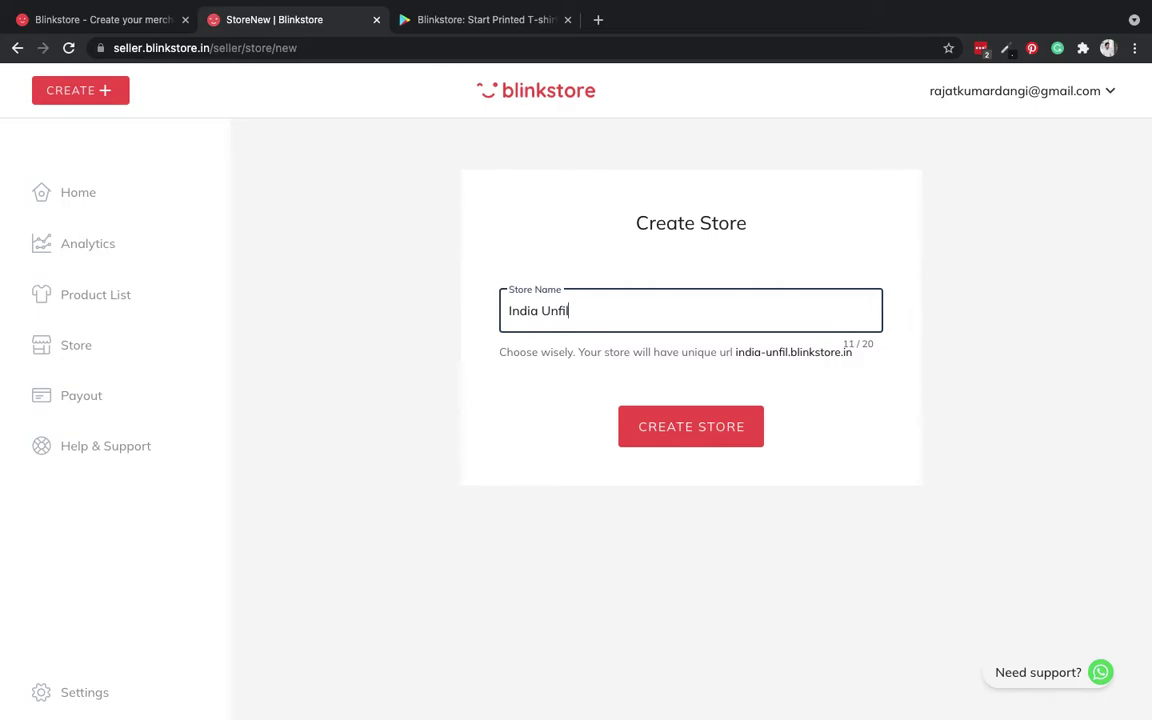
left_click(689, 437)
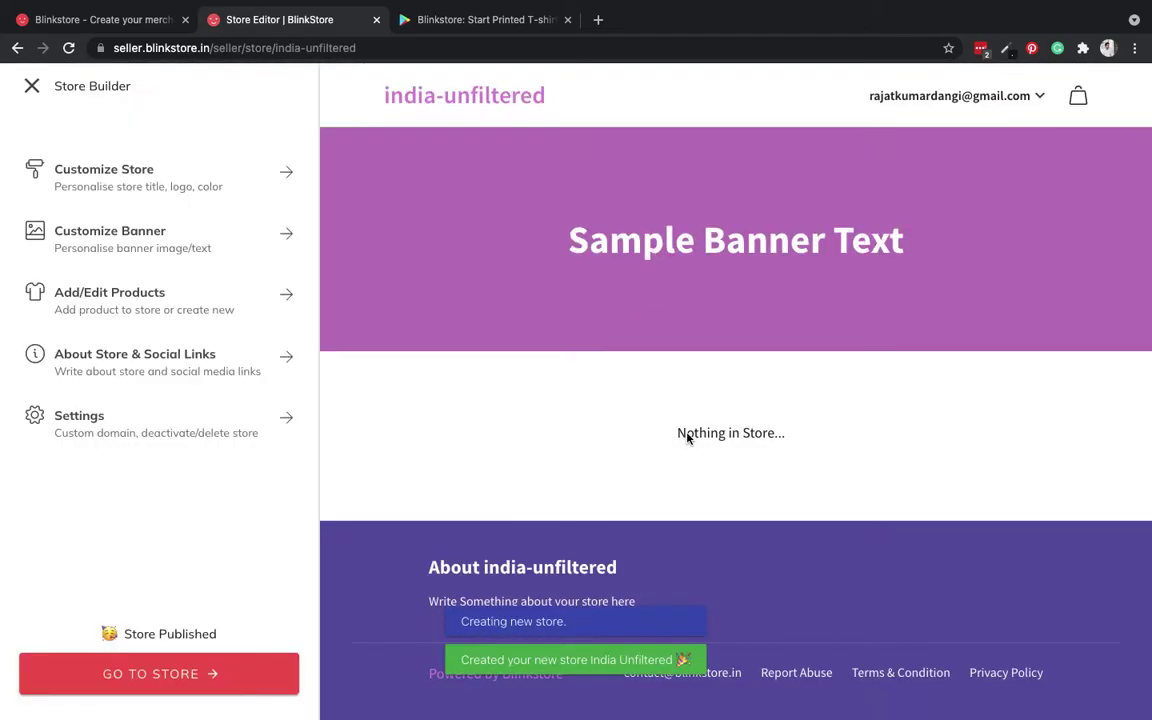
Apply the pink and white recommended theme, then shift the primary colour to green
left_click(205, 187)
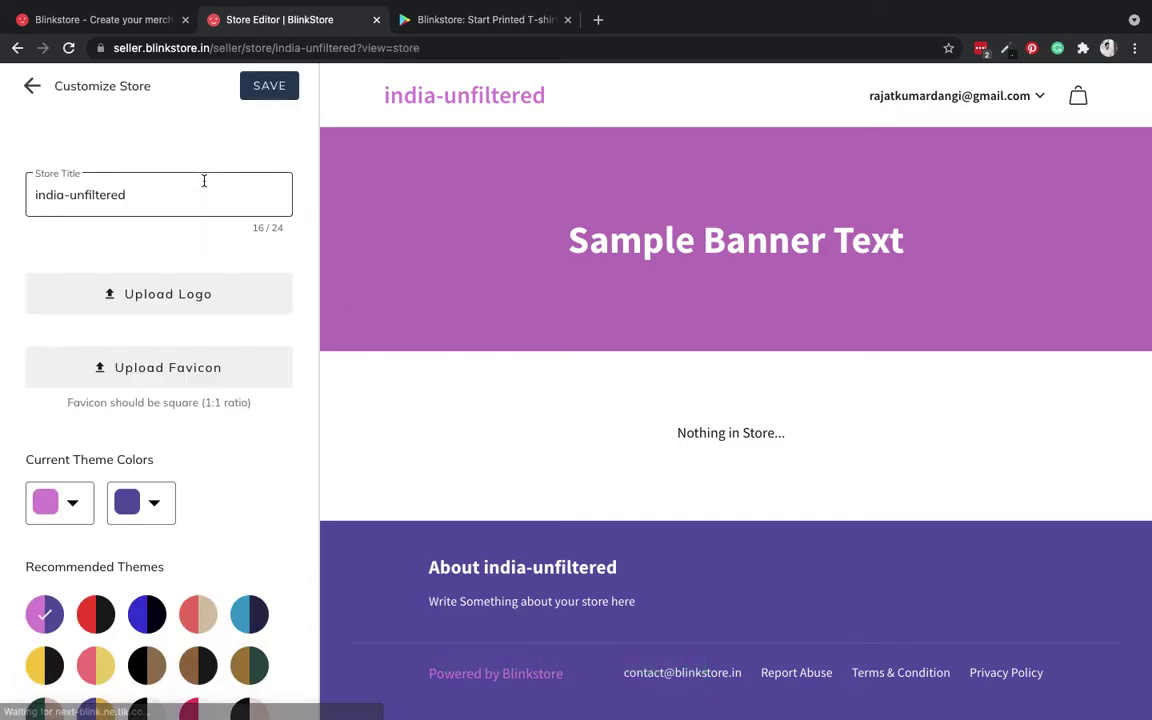
scroll(160, 435, "down", 1)
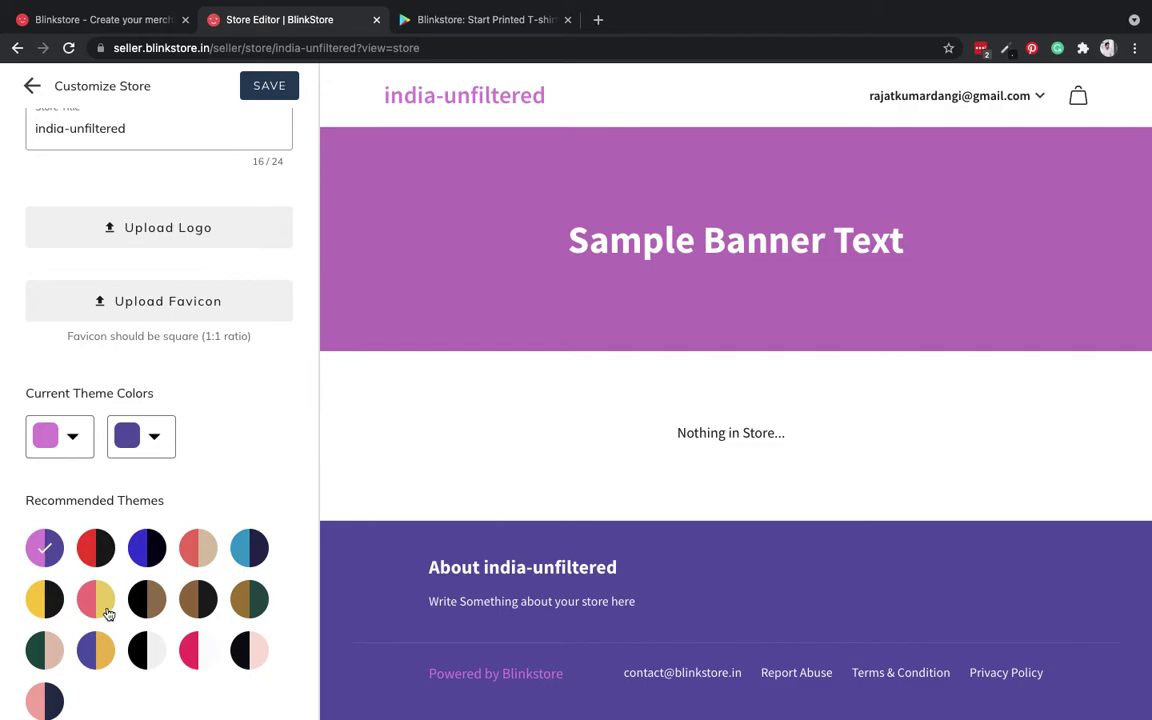
left_click(194, 650)
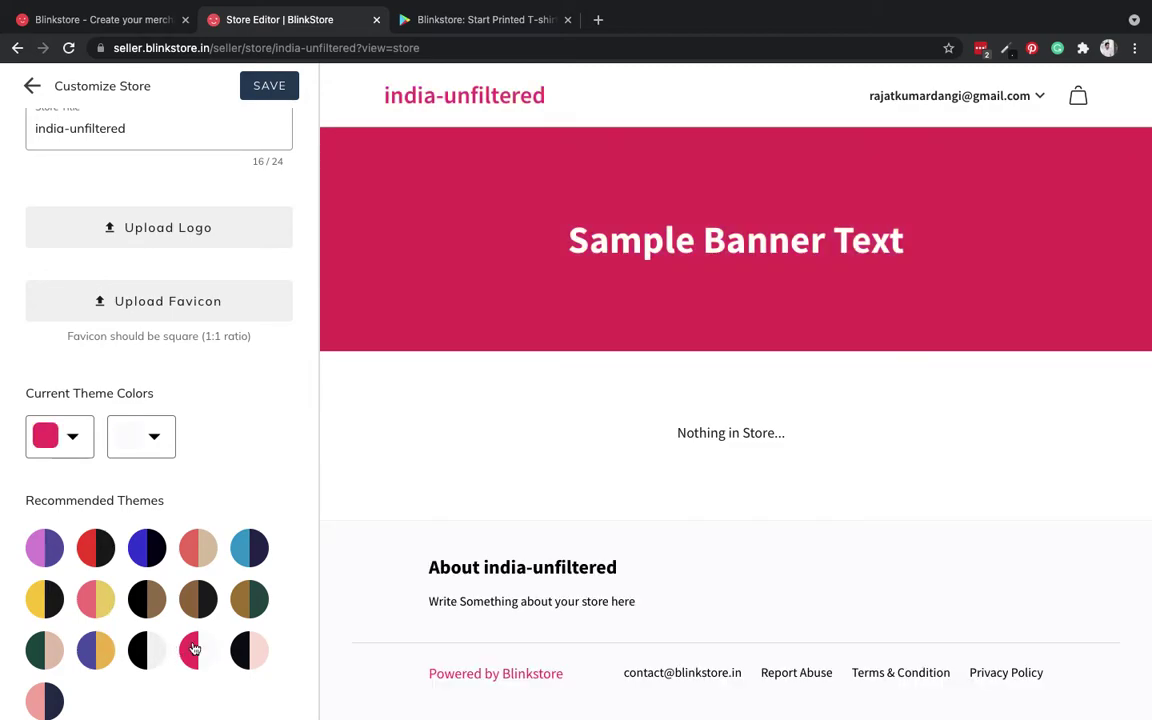
left_click(71, 432)
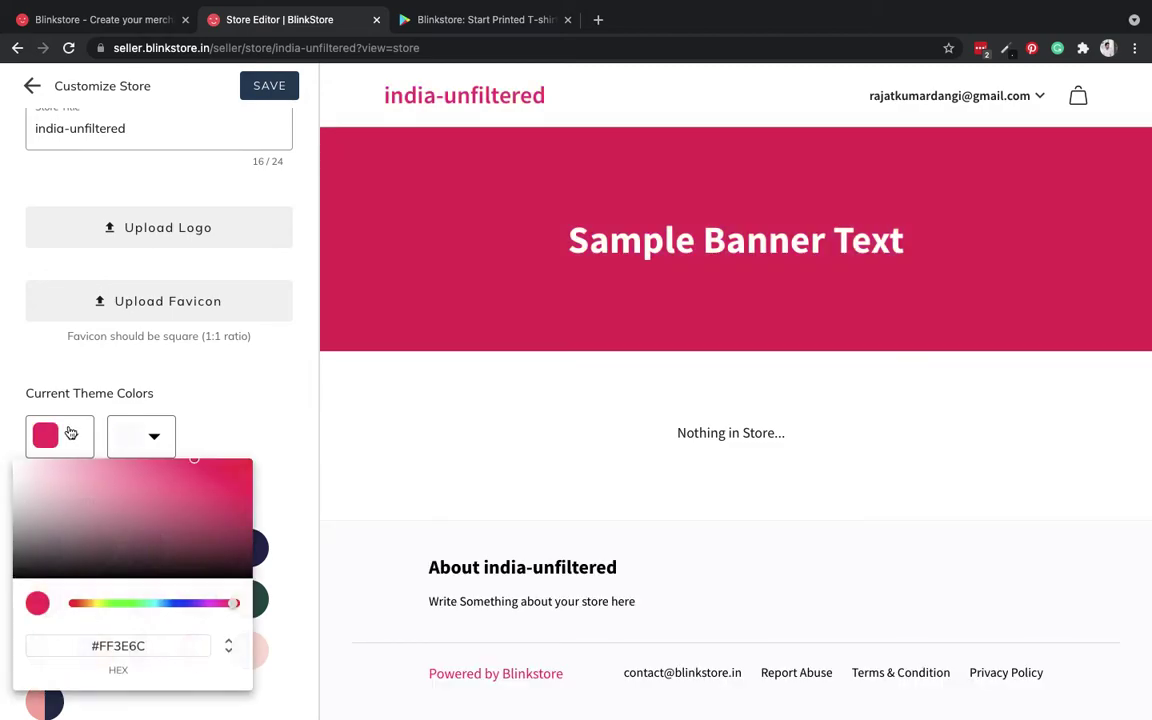
mouse_move(122, 605)
left_mouse_down()
mouse_move(165, 607)
mouse_move(127, 607)
left_mouse_up()
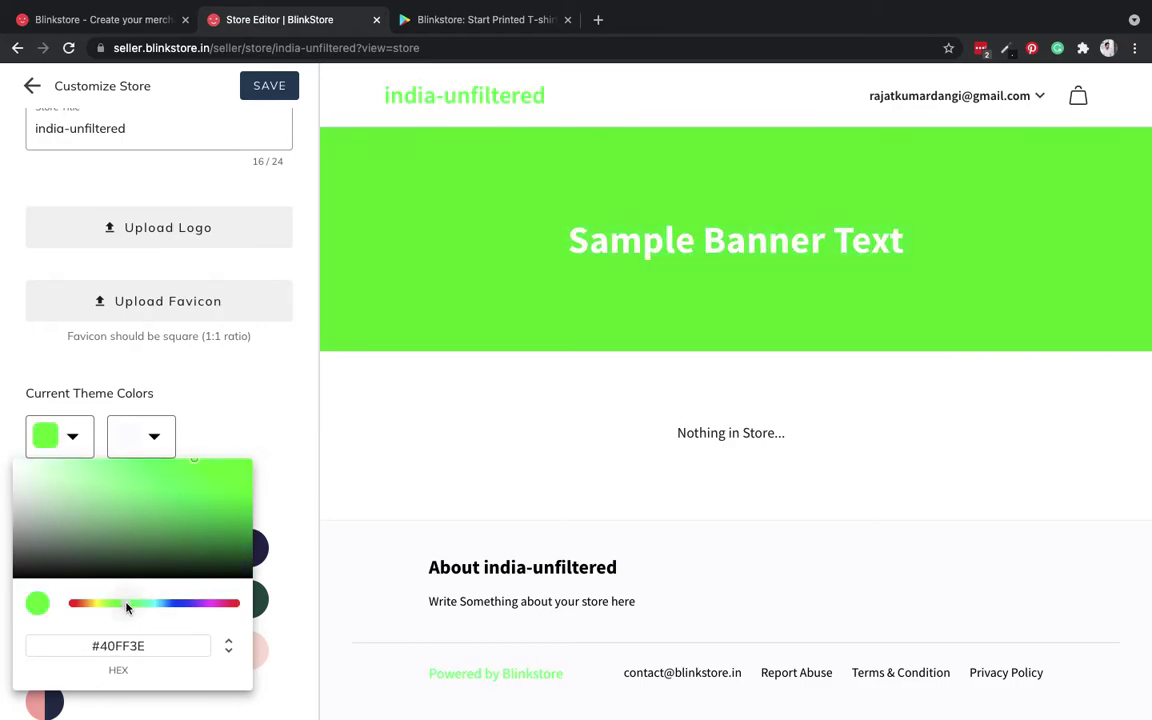
Set the secondary theme colour to deep orange #E06A25 and save the theme
left_click(139, 440)
left_click_drag(216, 607, 154, 608)
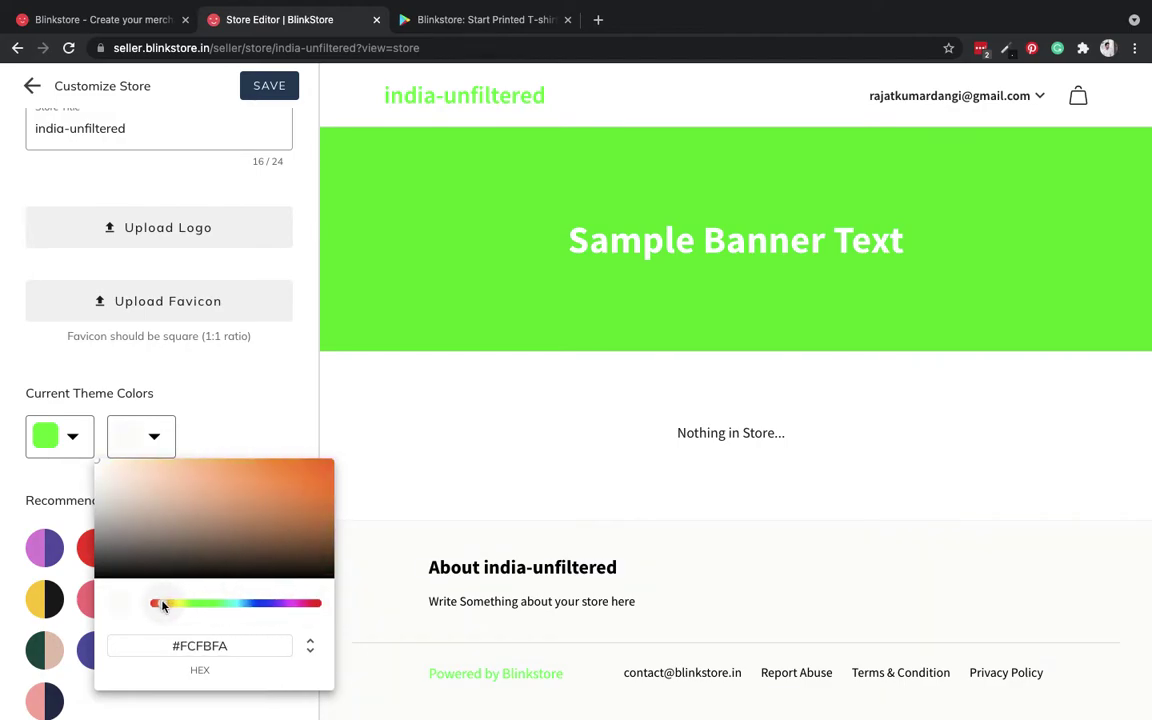
left_click_drag(298, 473, 314, 476)
left_click(292, 428)
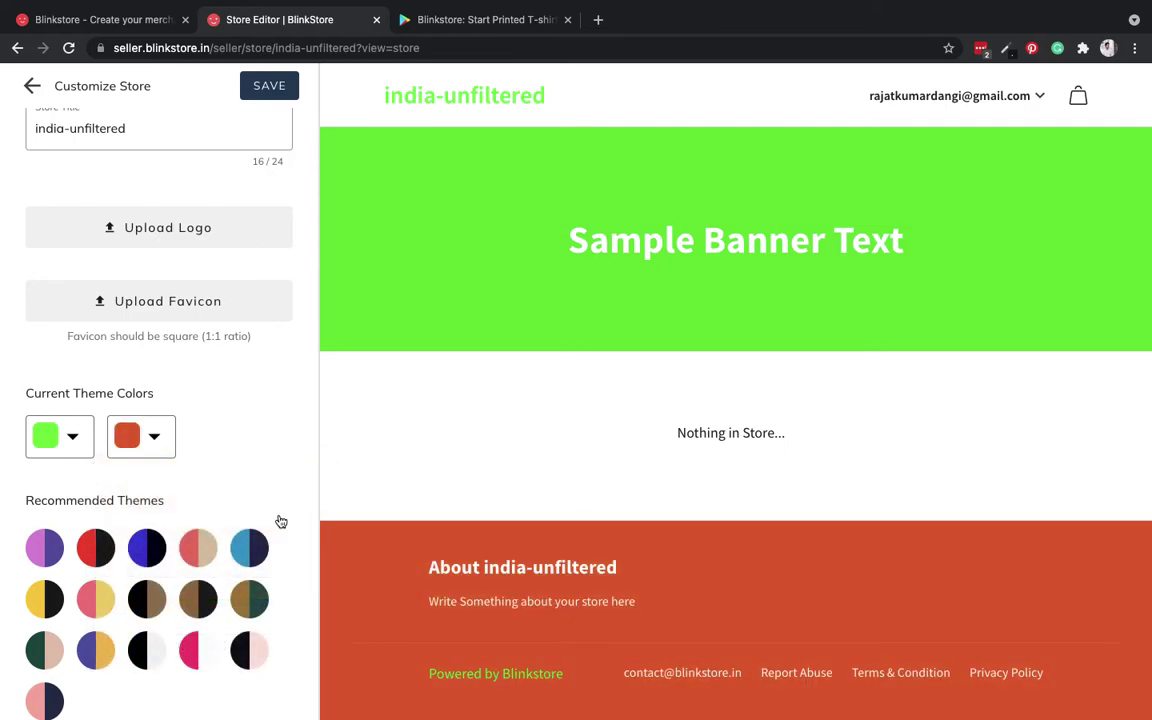
scroll(279, 515, "up", 2)
left_click(274, 87)
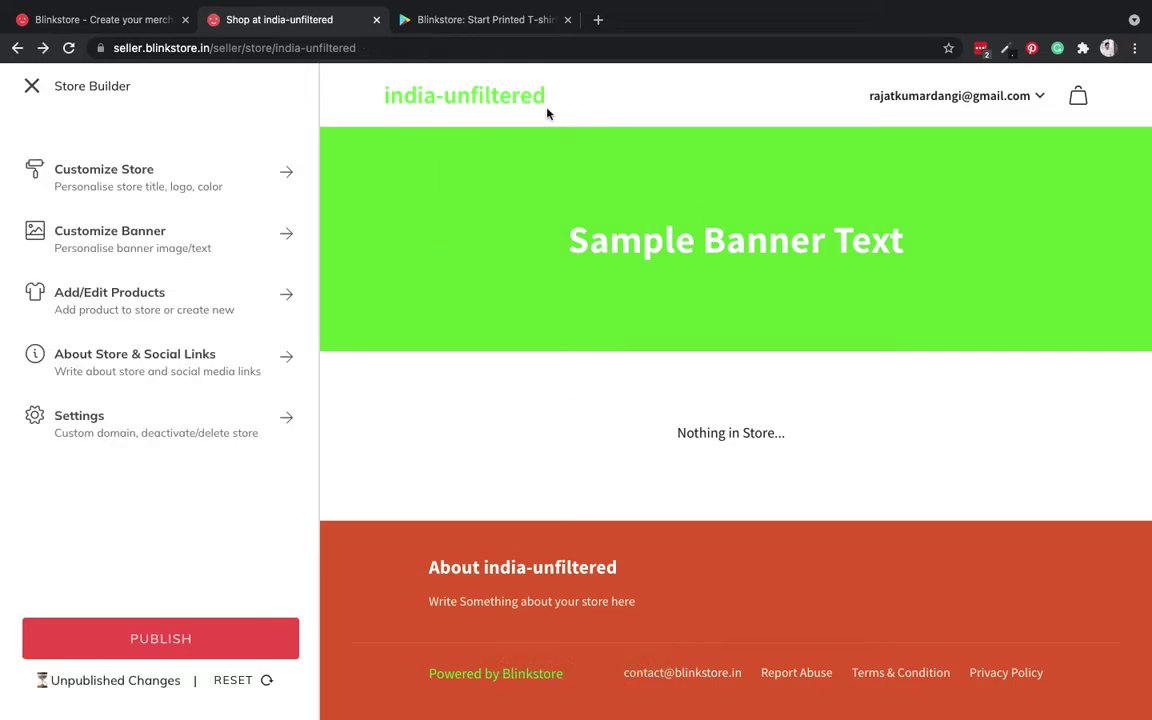
Replace the sample banner text with 'Welcome to India Unfiltered' and save it
left_click(222, 245)
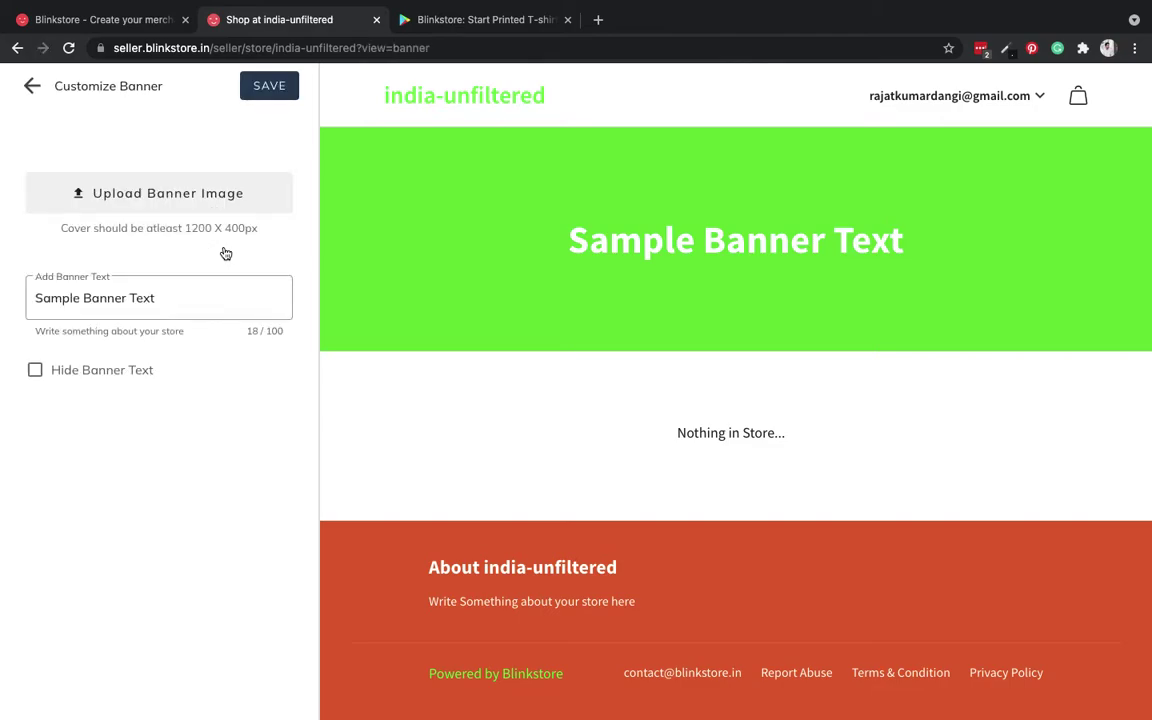
left_click(200, 296)
key("super+a")
key("BackSpace")
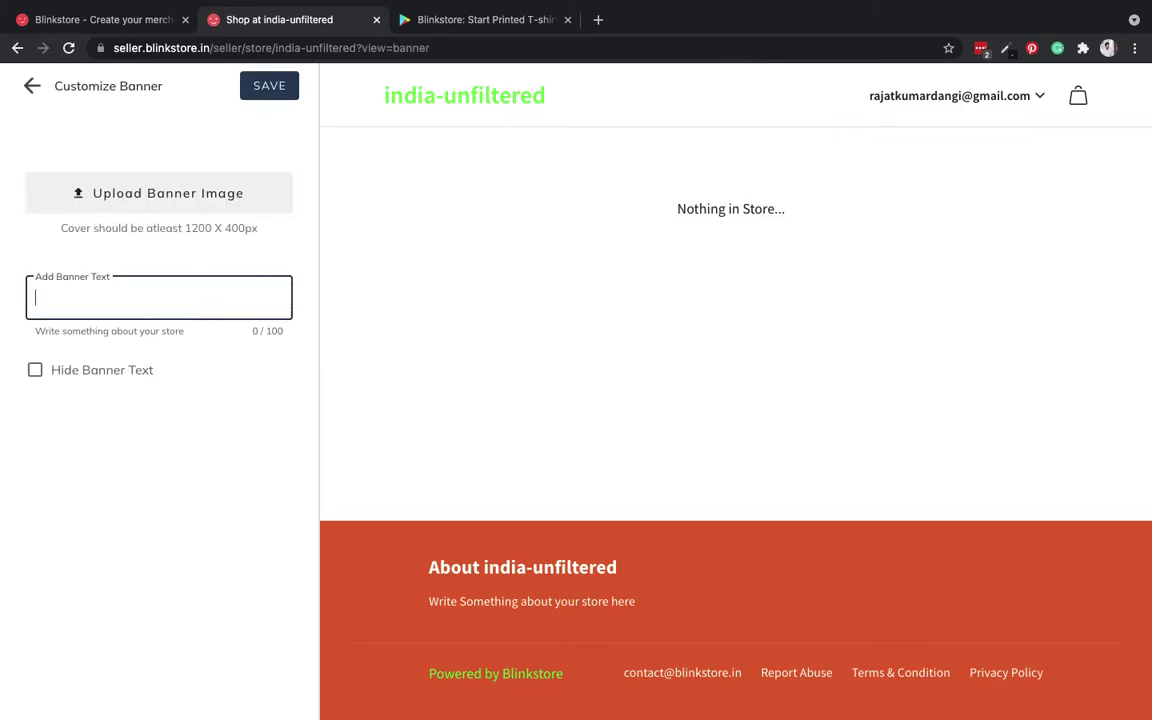
type("Welcome ")
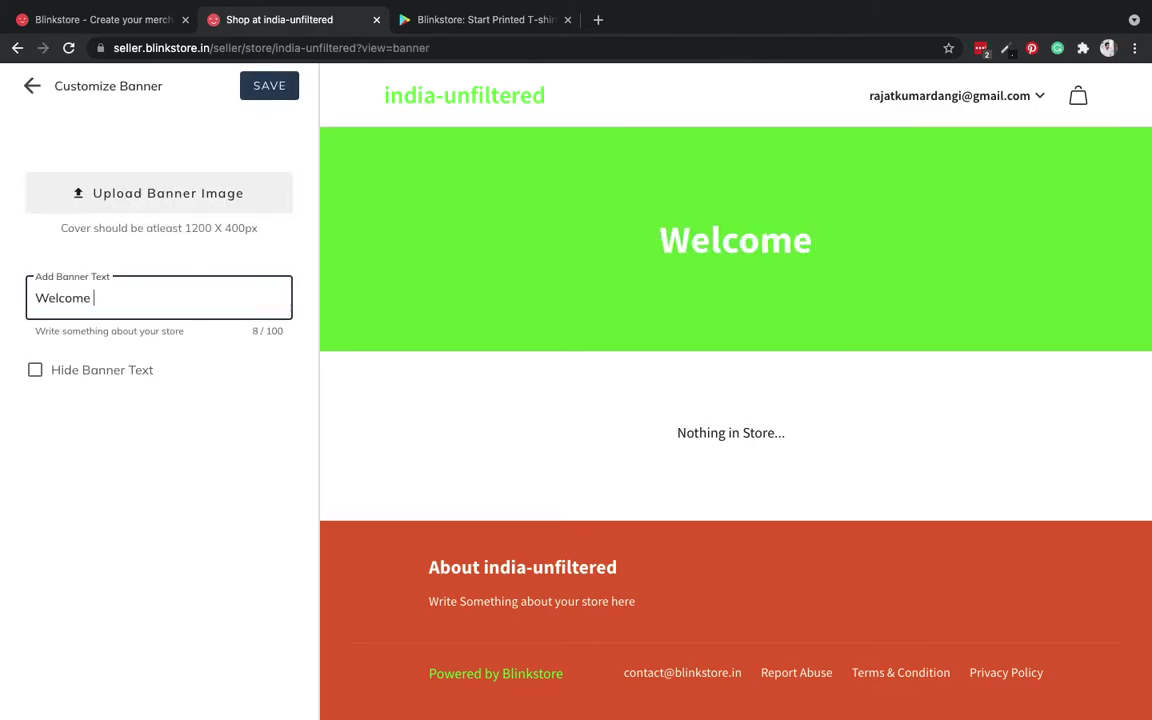
type("to India ")
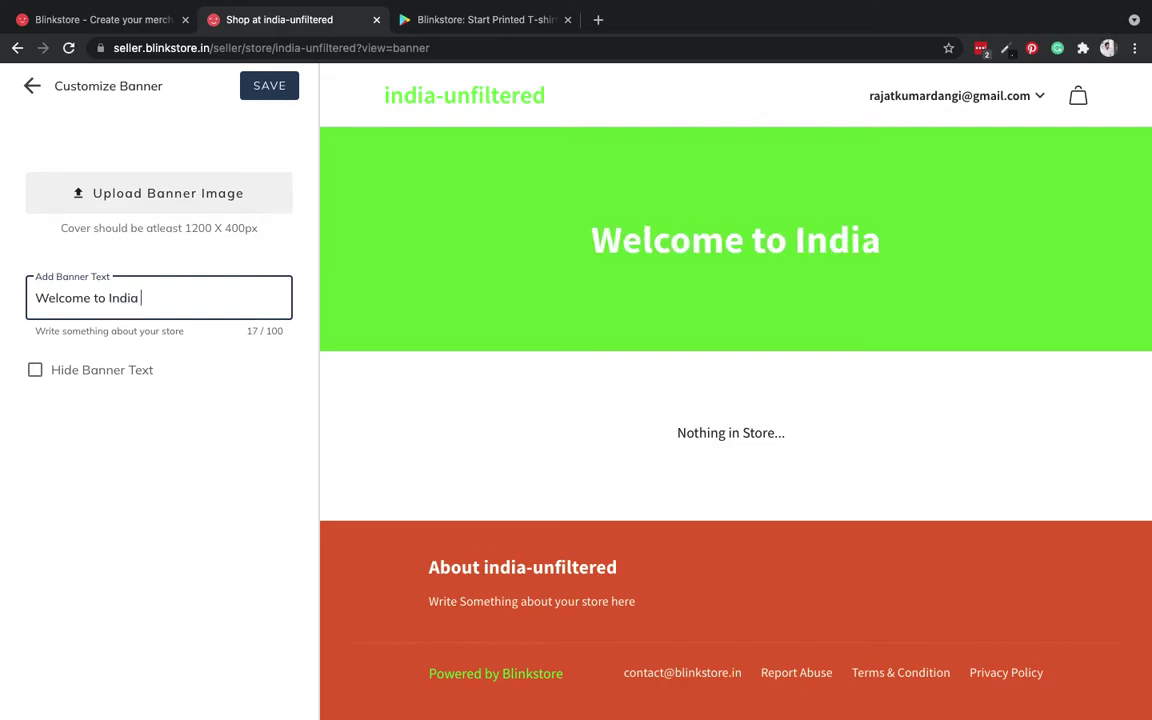
type("Unfiltere")
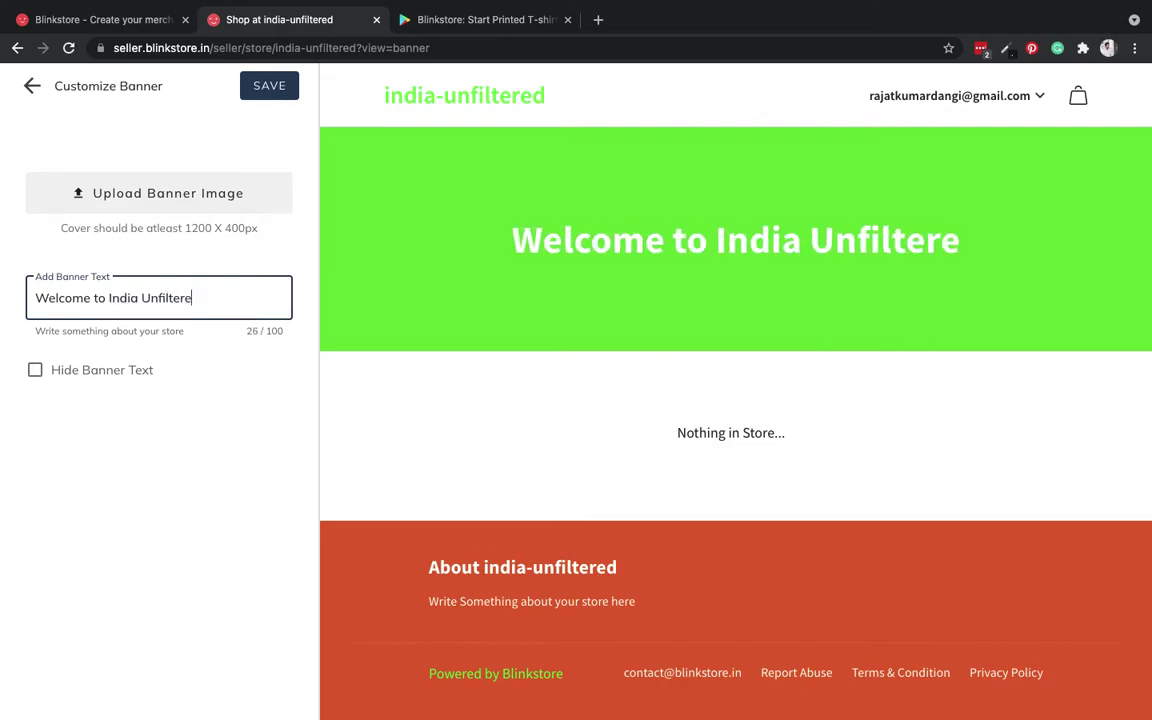
type("d")
left_click(272, 88)
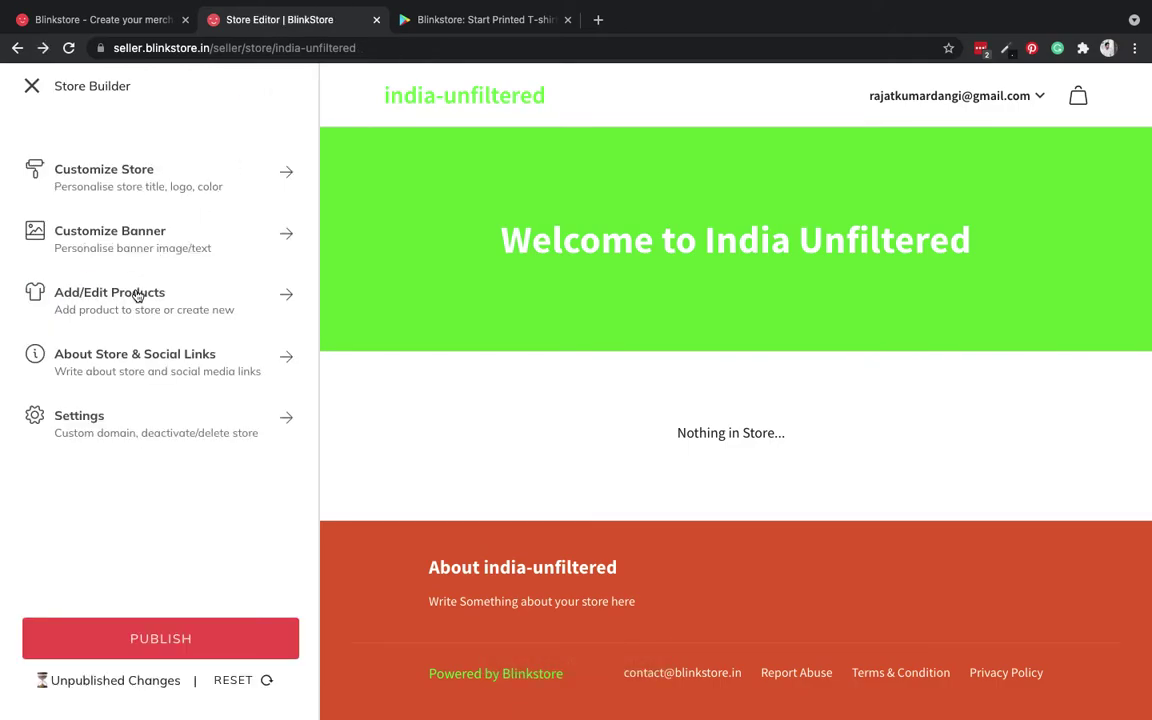
left_click(138, 296)
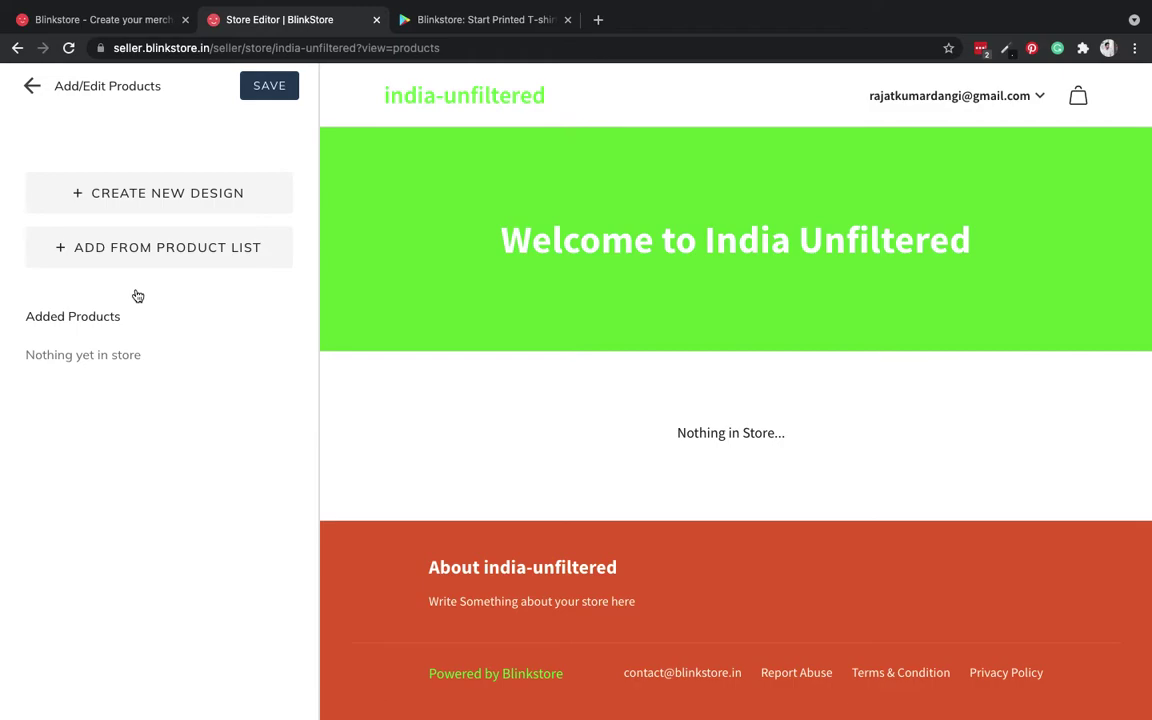
Start a new design on the Men's/Unisex round-neck half-sleeve t-shirt
left_click(175, 203)
scroll(299, 455, "down", 2)
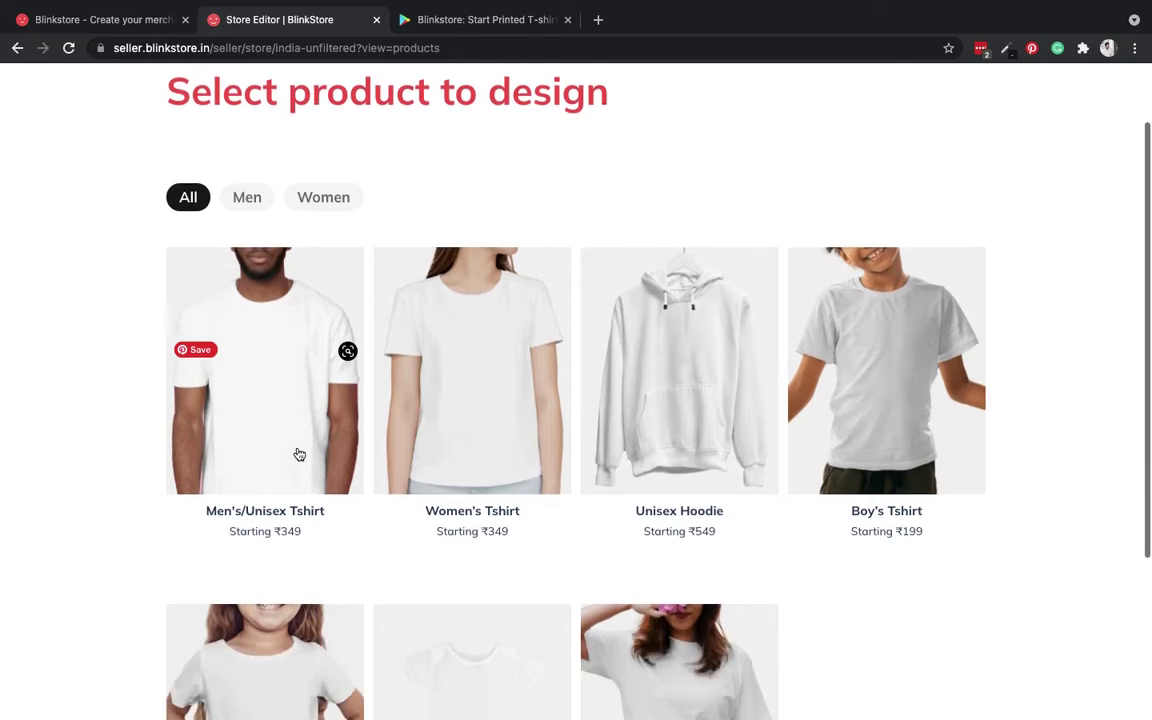
scroll(299, 455, "down", 2)
scroll(299, 455, "up", 1)
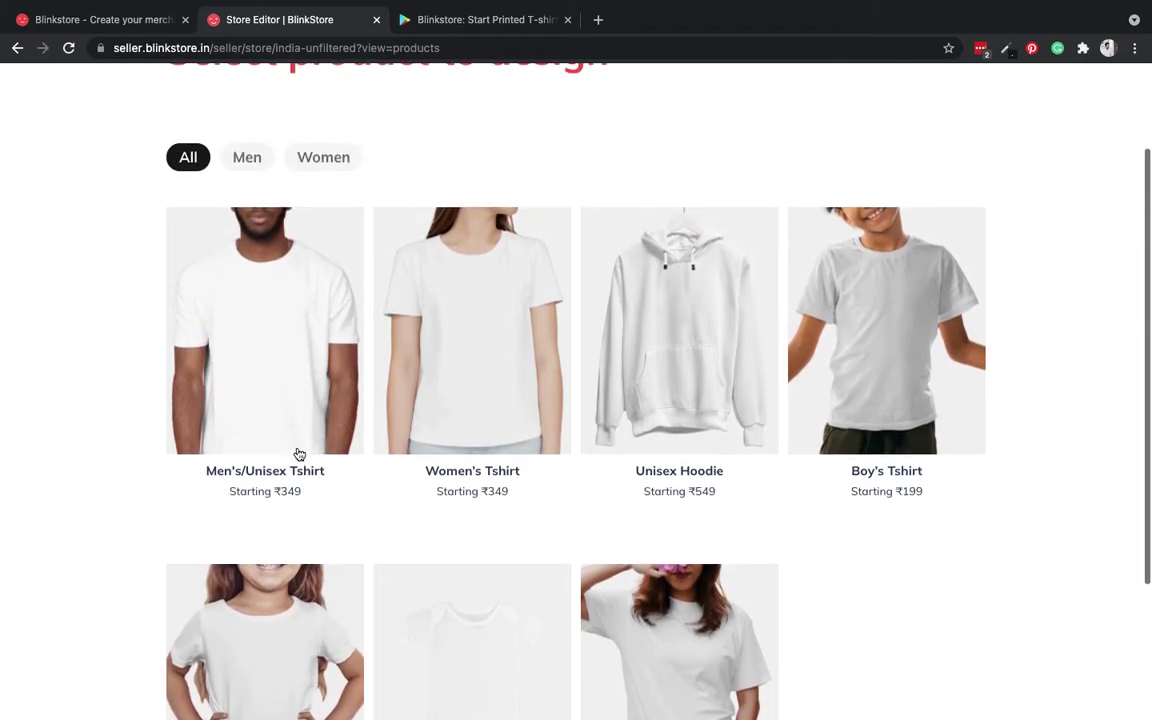
left_click(286, 348)
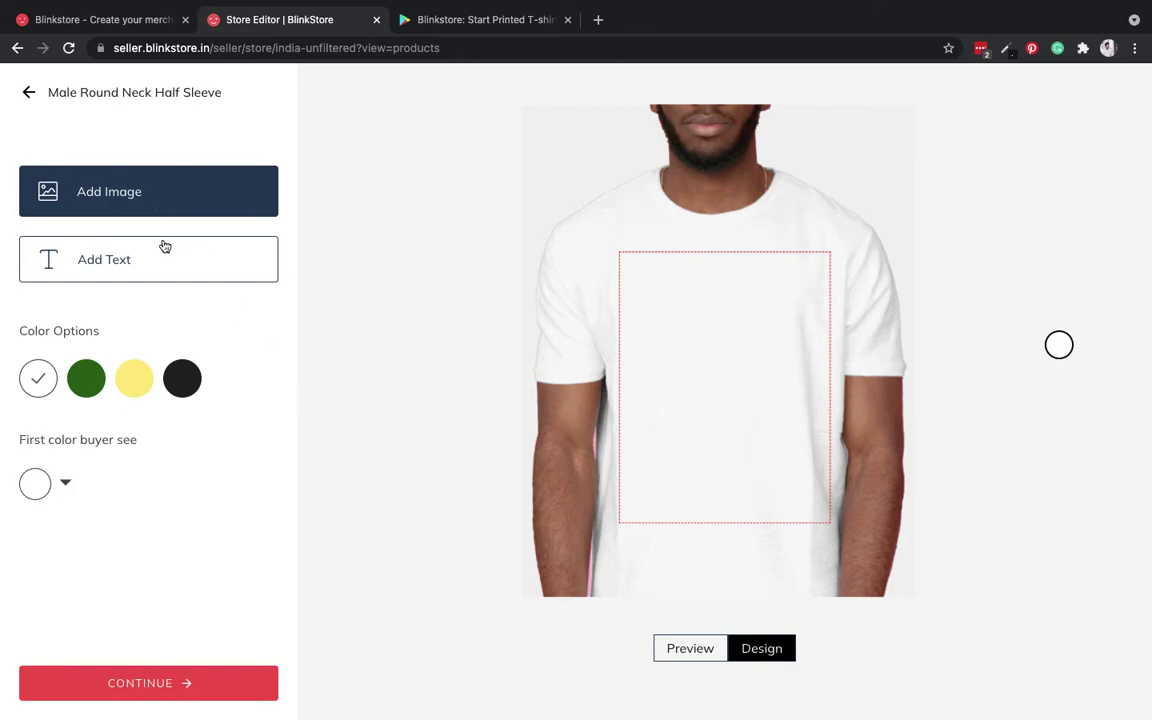
Add the India flag image from Downloads, shrunk and moved to the print area's upper right
left_click(128, 211)
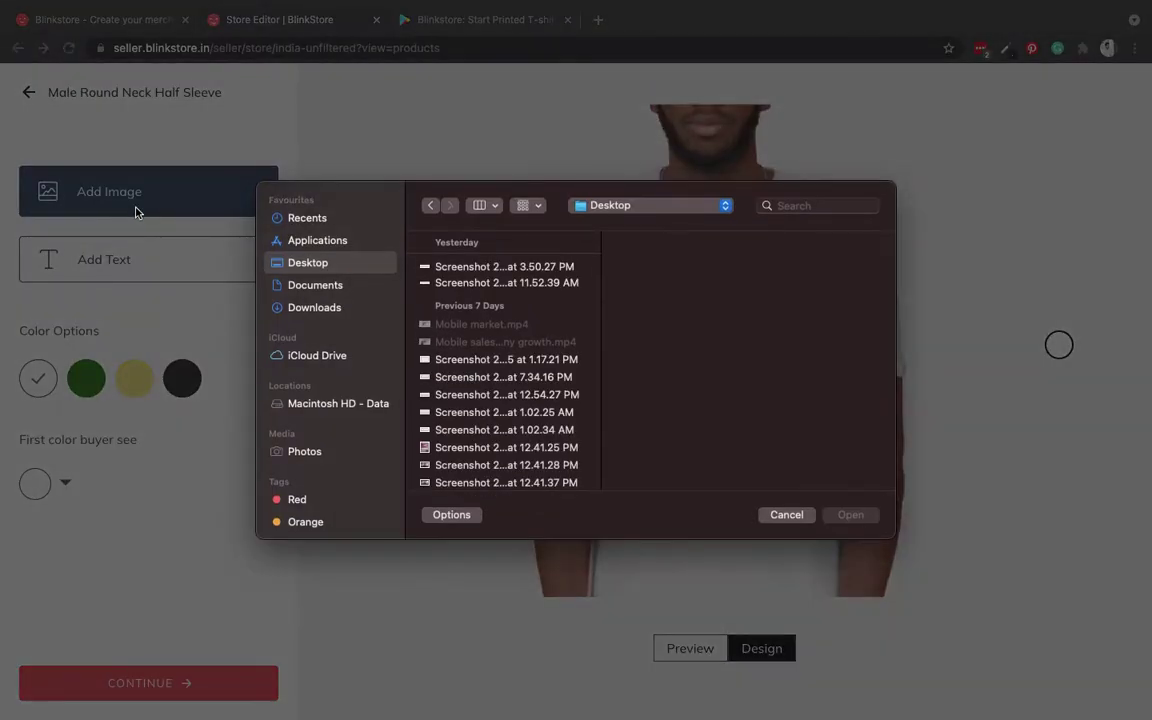
left_click(482, 268)
left_click(314, 308)
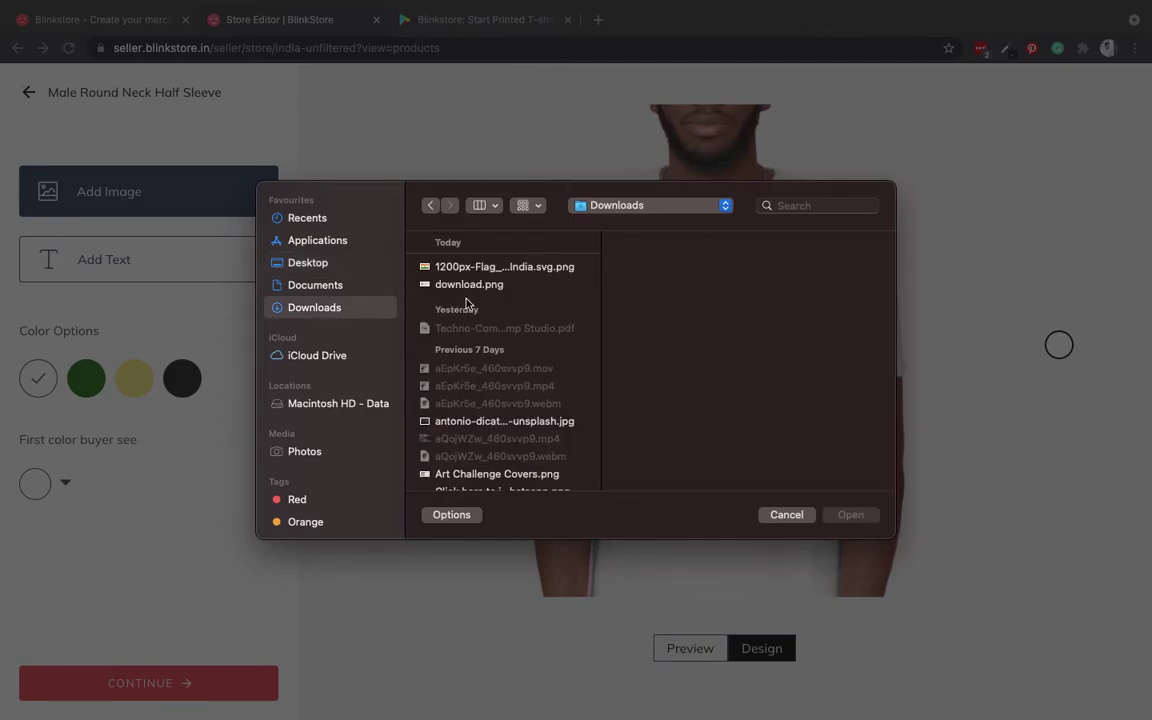
left_click(492, 270)
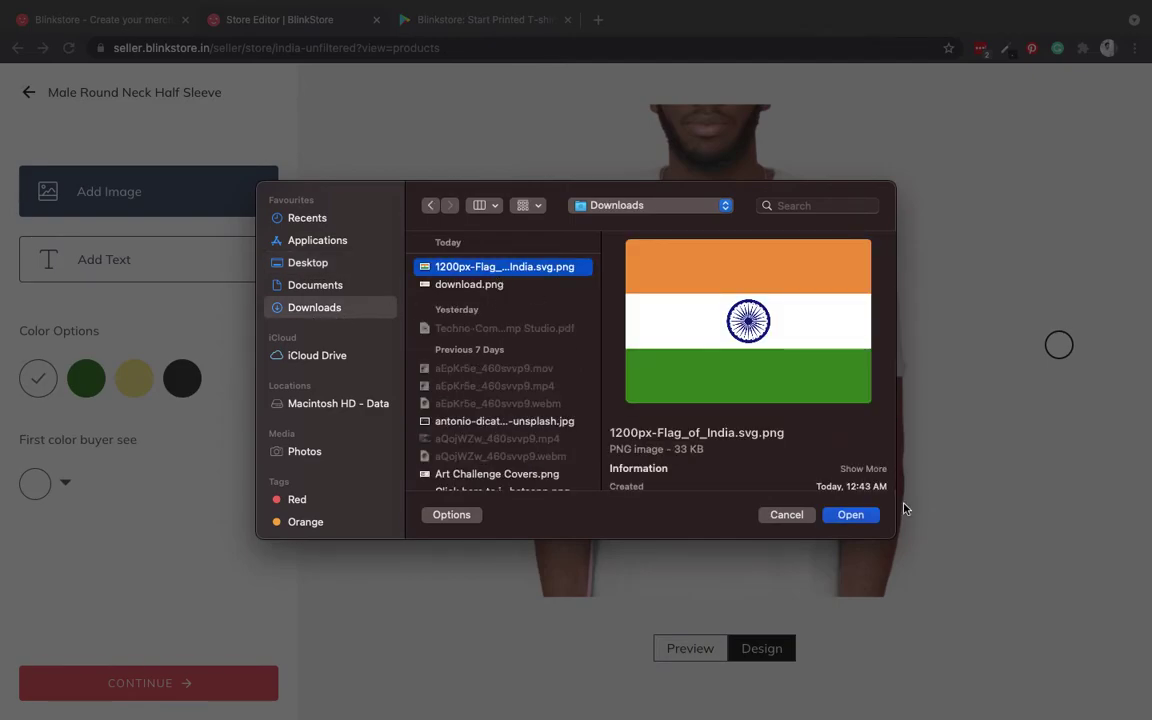
left_click(852, 516)
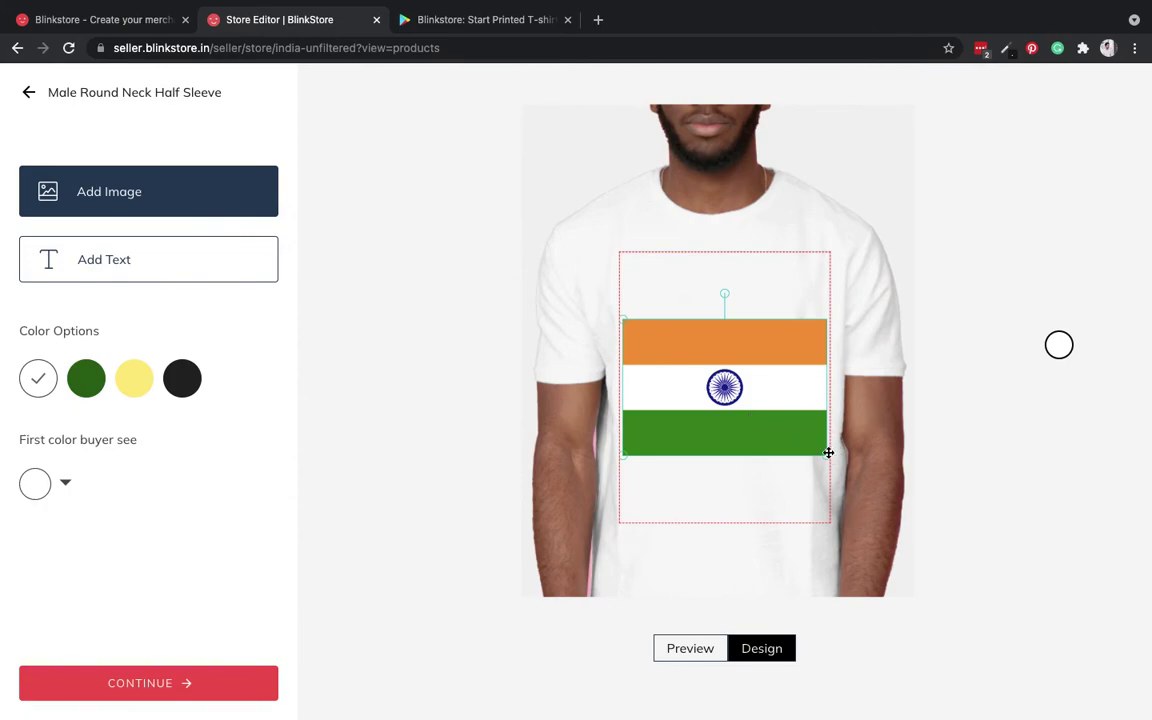
left_click_drag(827, 456, 757, 353)
left_click_drag(799, 388, 782, 291)
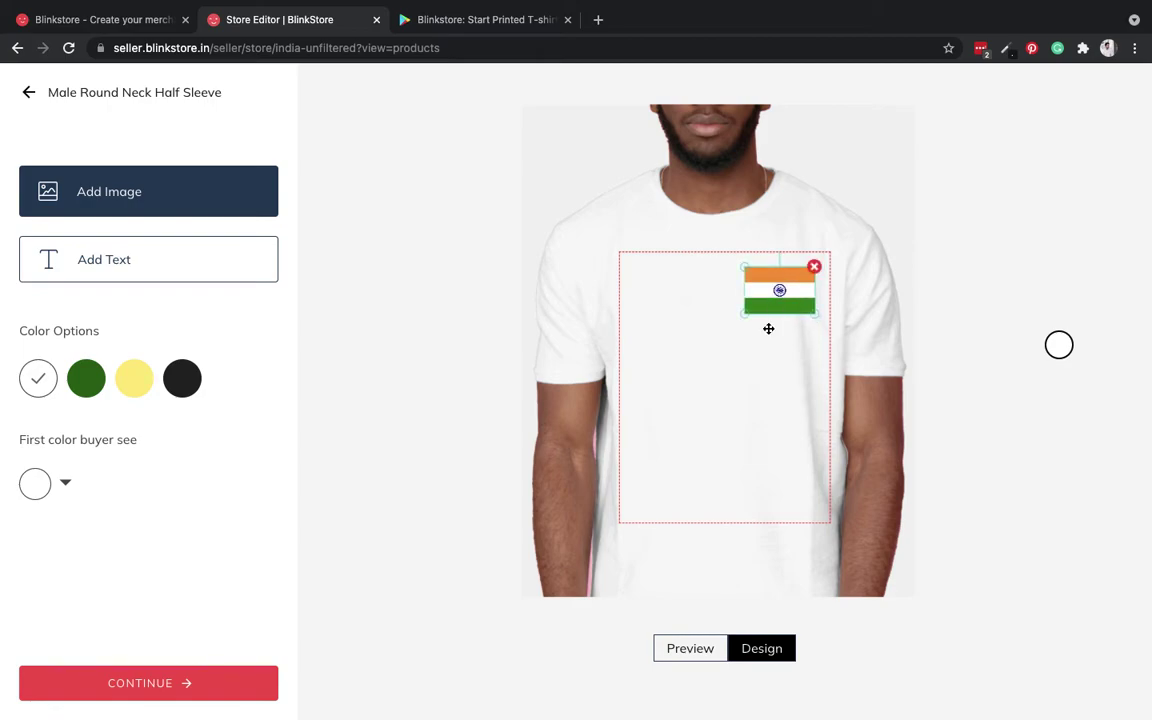
Add a two-line 'India / Unfiltered' caption, shrunk and placed just below the flag
left_click(92, 261)
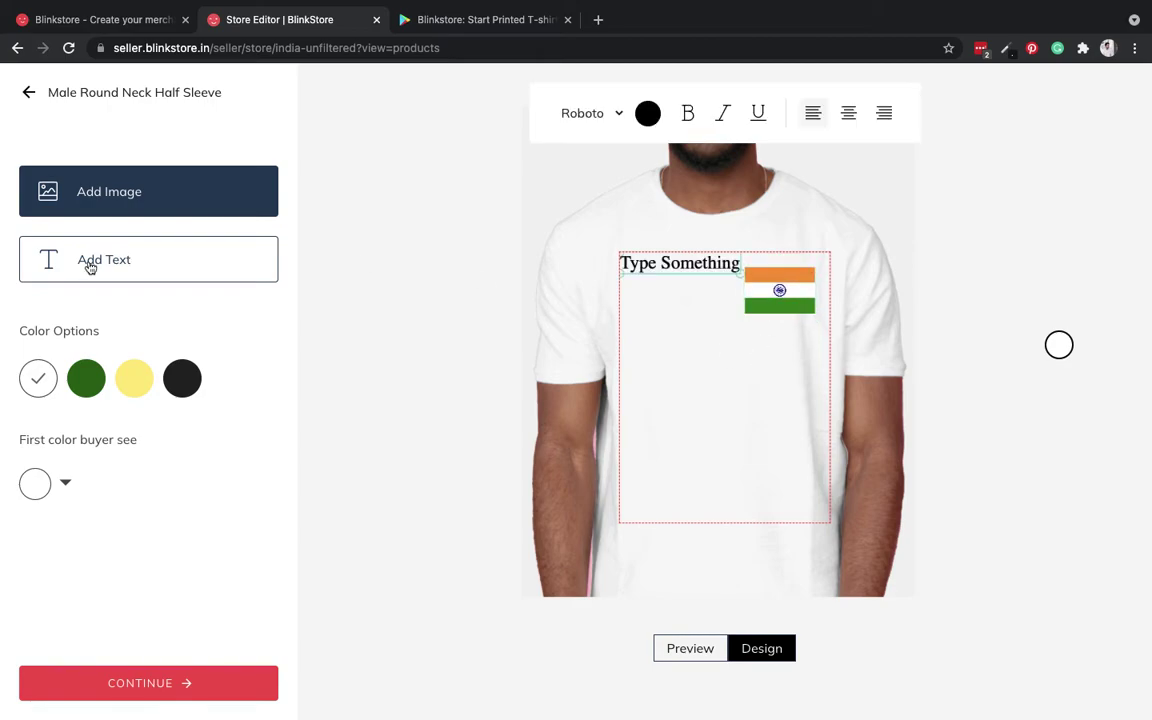
double_click(688, 263)
type("Indi")
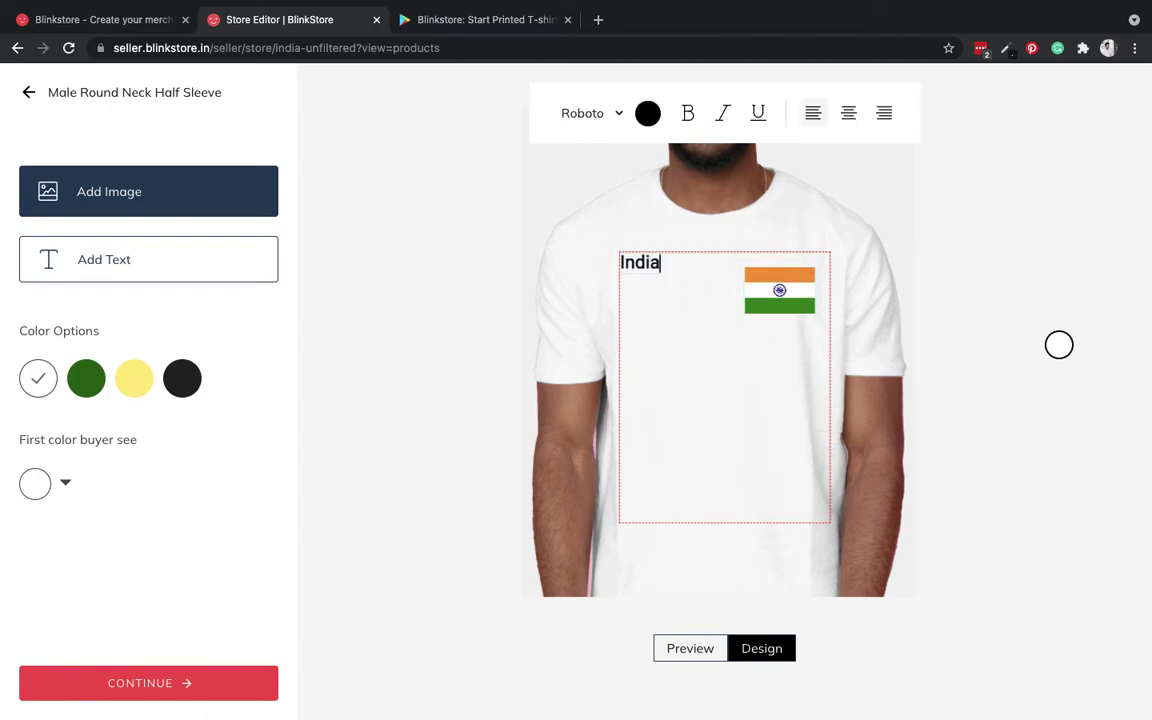
type("a")
key("Return")
type("Unfiltered")
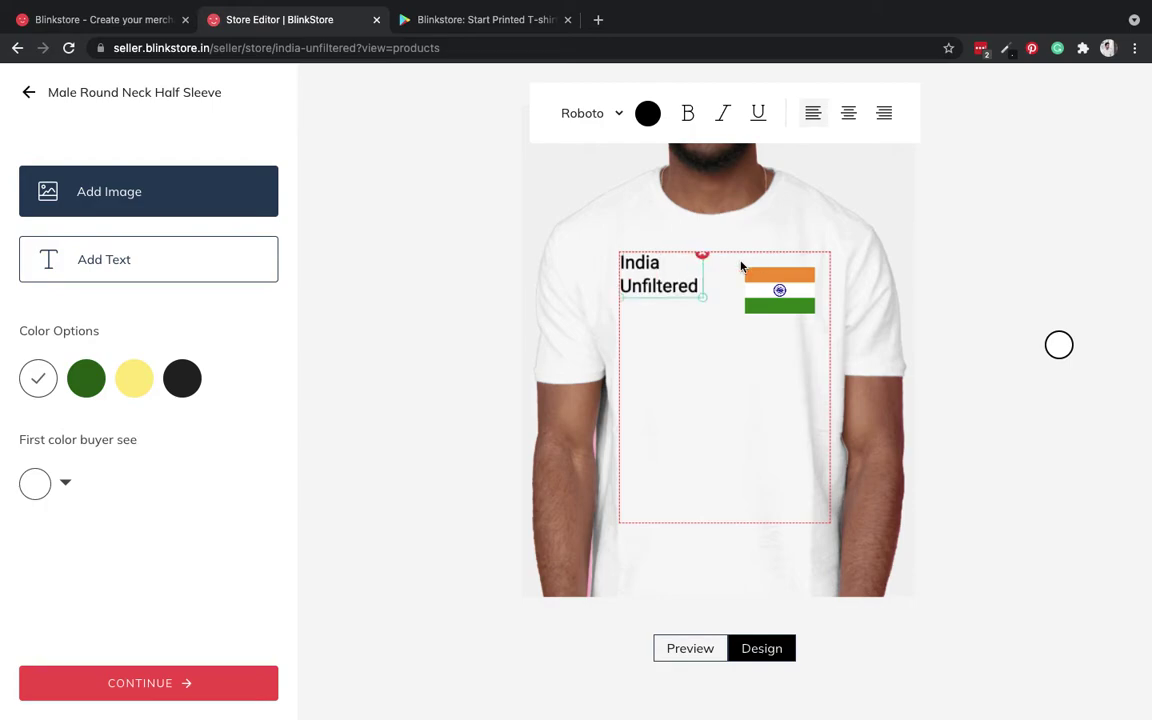
left_click_drag(643, 279, 764, 345)
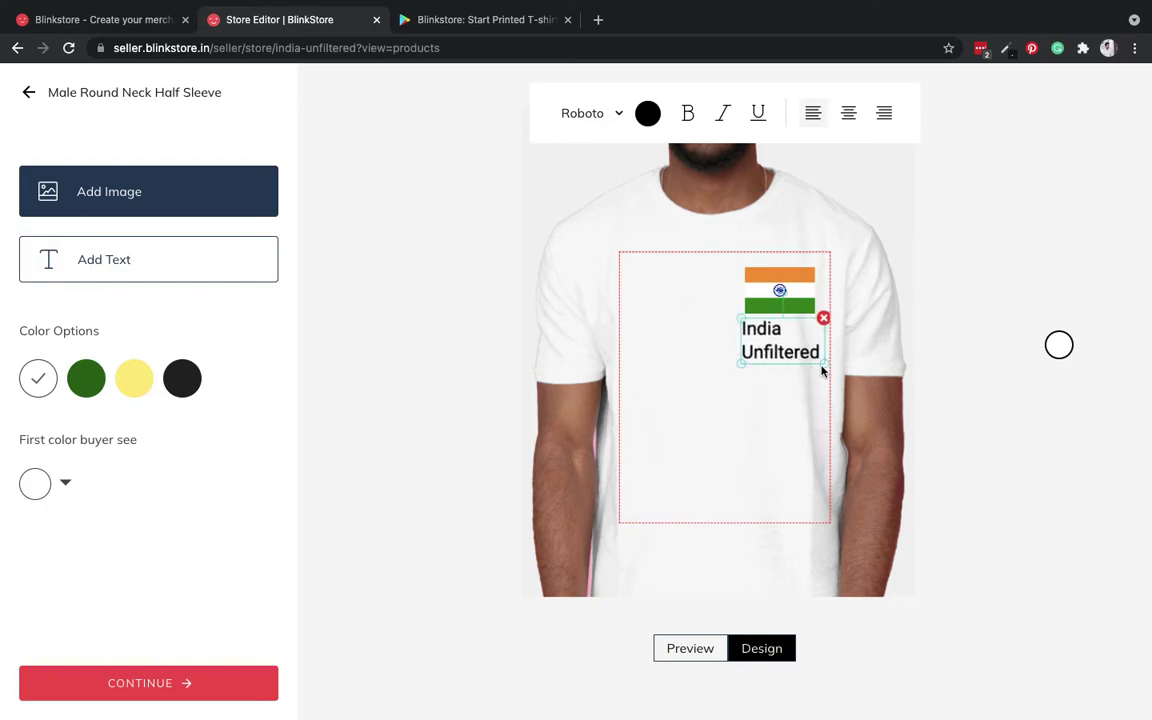
left_click_drag(823, 367, 803, 346)
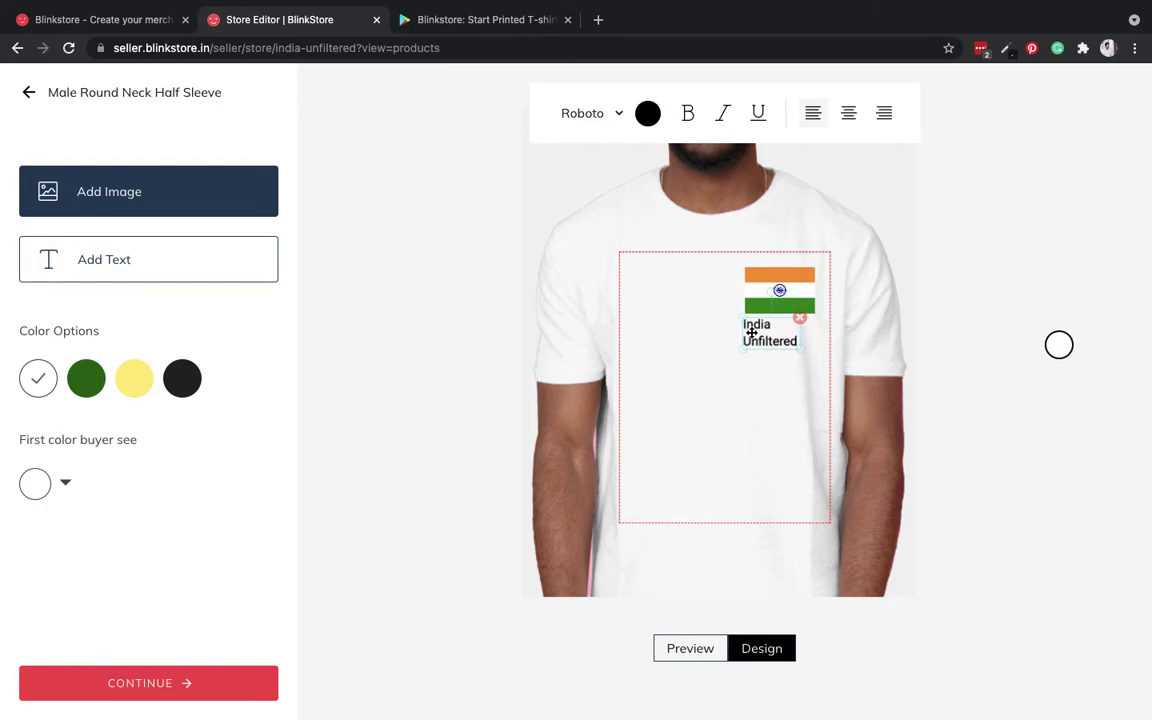
left_click_drag(801, 352, 800, 343)
left_click(650, 115)
Set the caption font to Archivo Black after trying Alfa Slab One
left_click(650, 115)
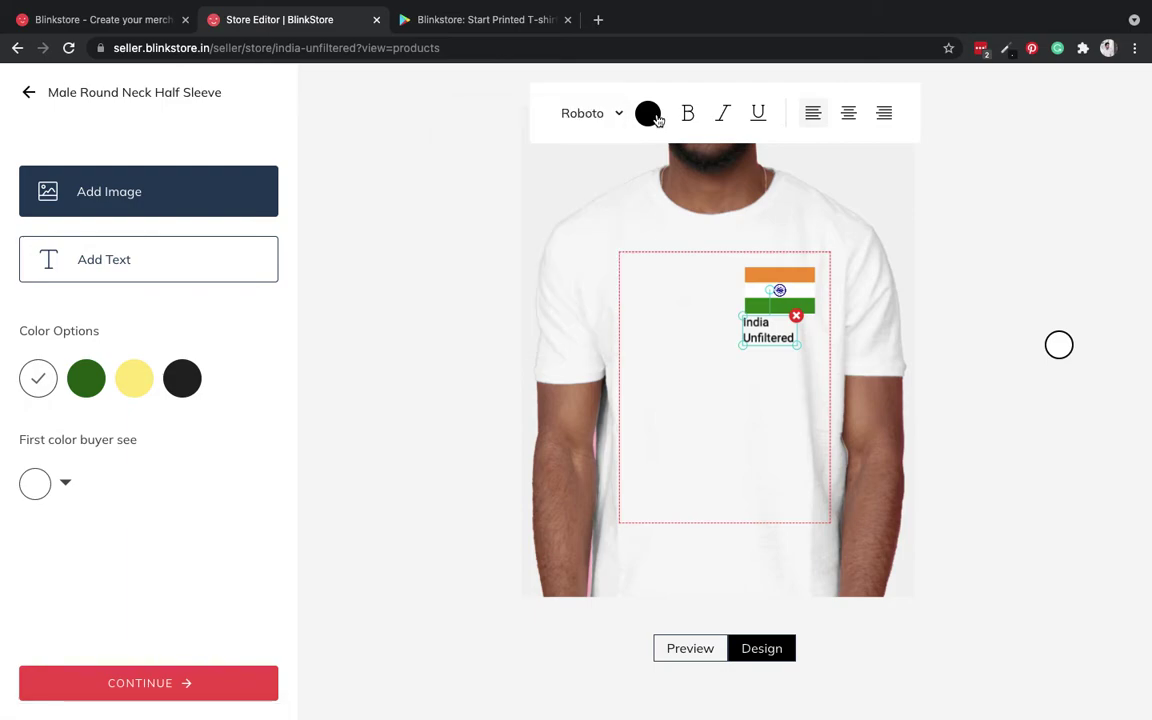
left_click(597, 111)
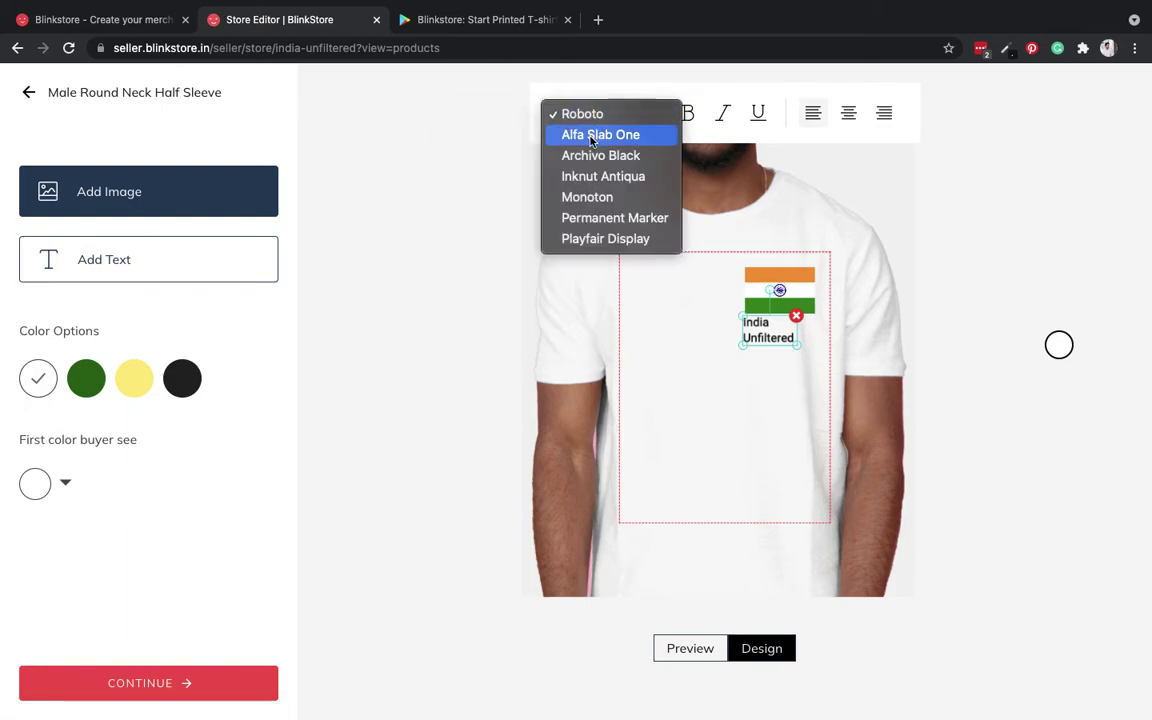
left_click(591, 140)
left_click(604, 112)
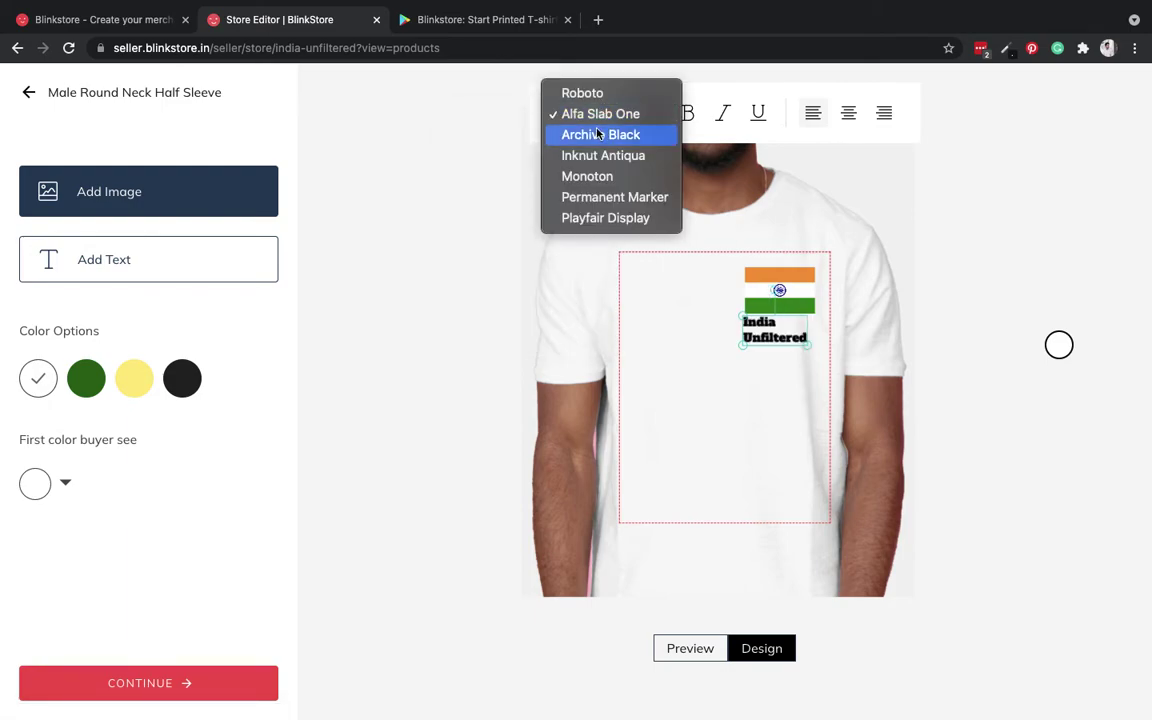
left_click(596, 134)
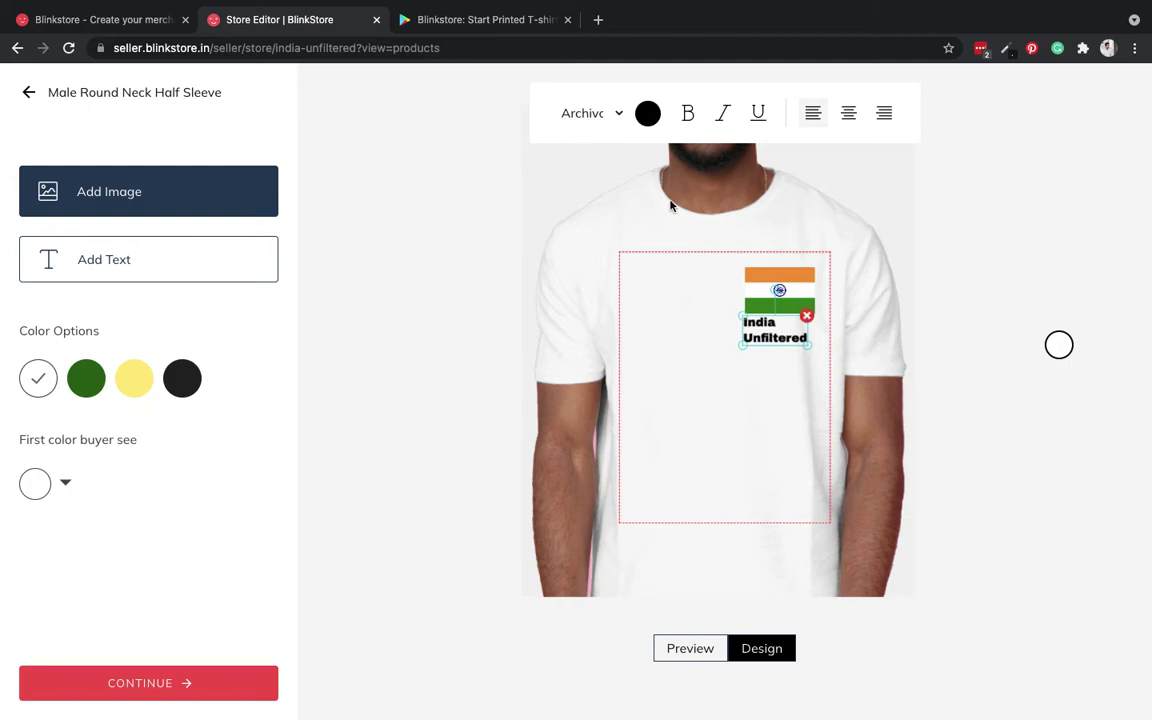
left_click(732, 361)
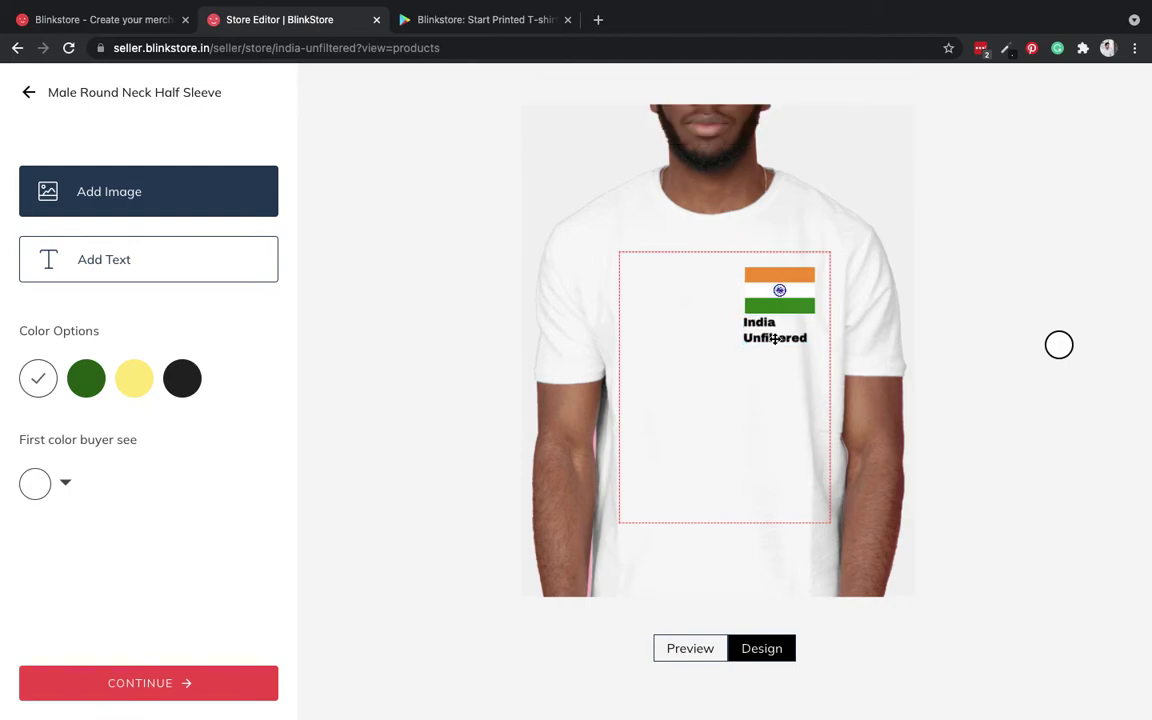
Right-align the caption and position it just left of the flag
left_click_drag(775, 339, 766, 339)
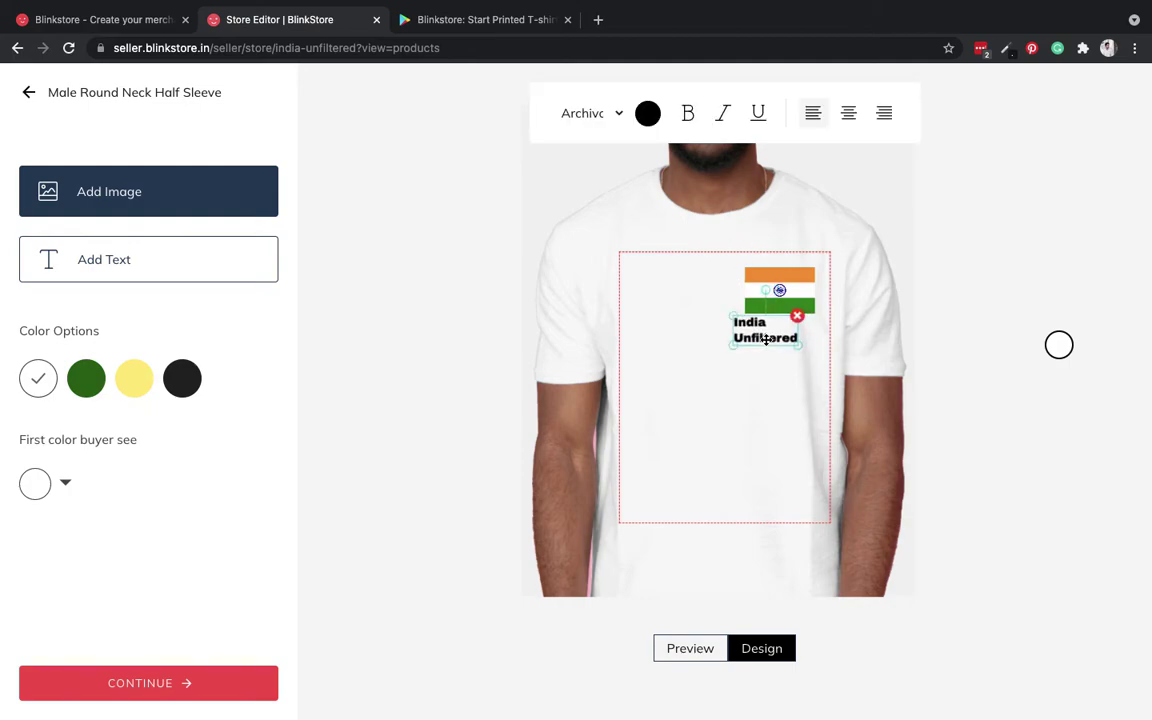
left_click(884, 113)
left_click_drag(762, 331, 707, 283)
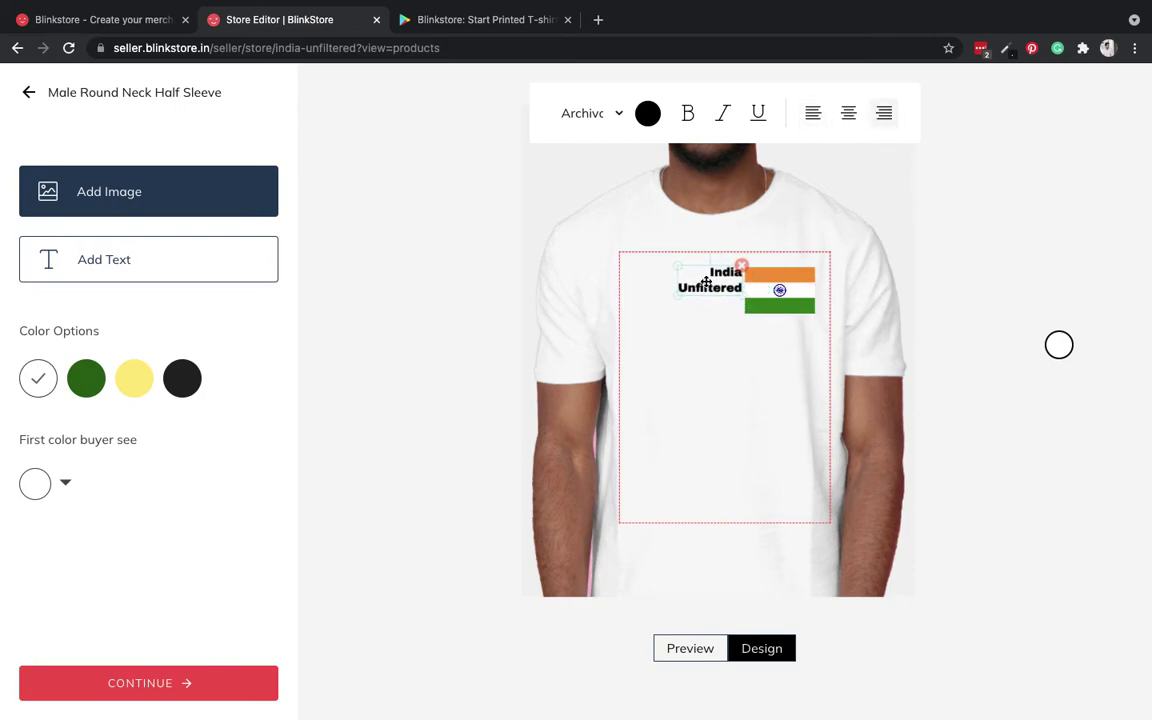
left_click(727, 369)
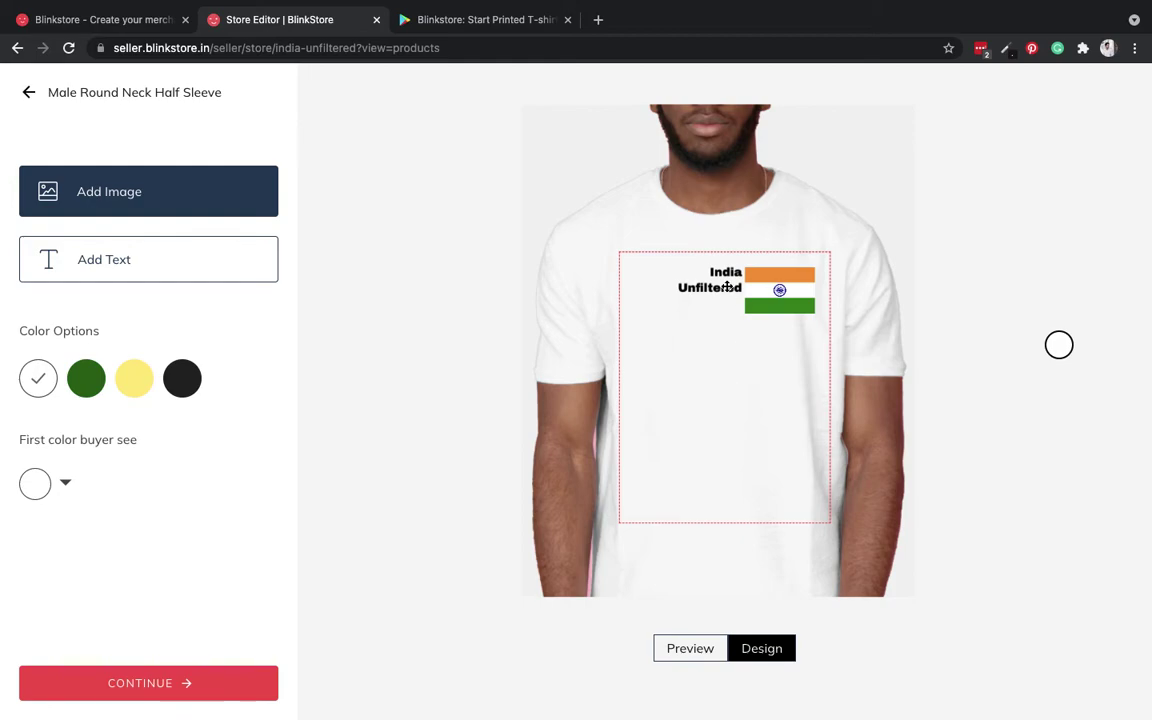
left_click_drag(727, 287, 727, 289)
left_click(712, 405)
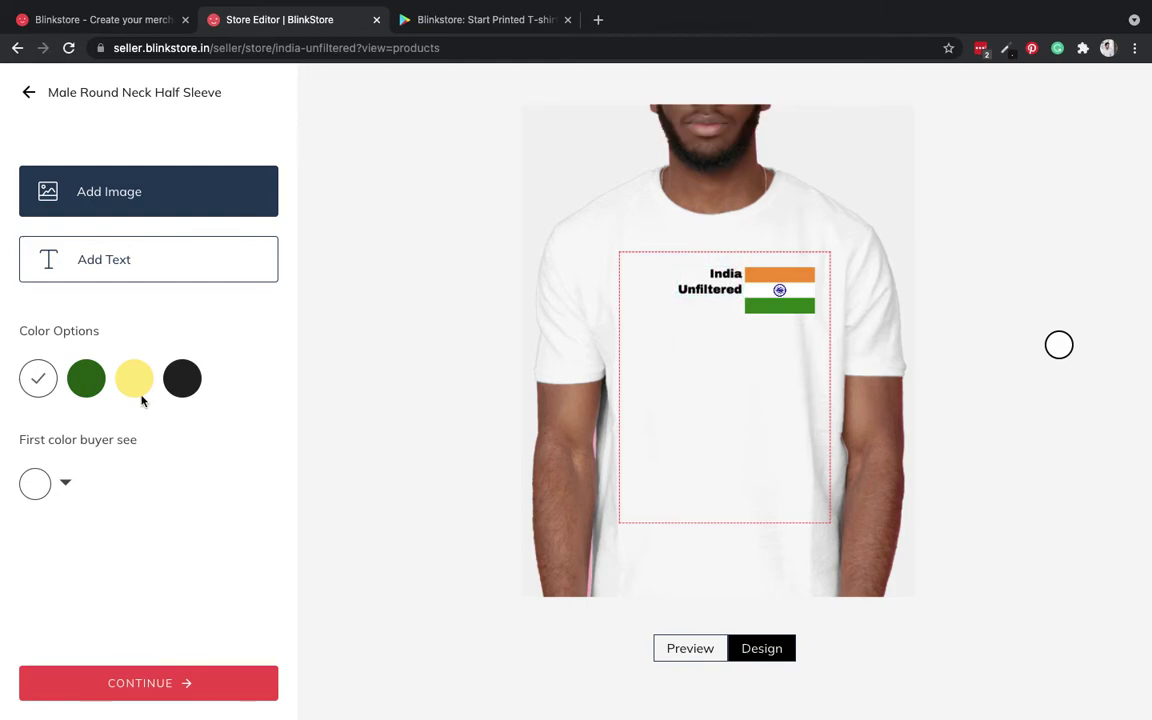
Offer the t-shirt in white and yellow only, then continue to product details
left_click(88, 380)
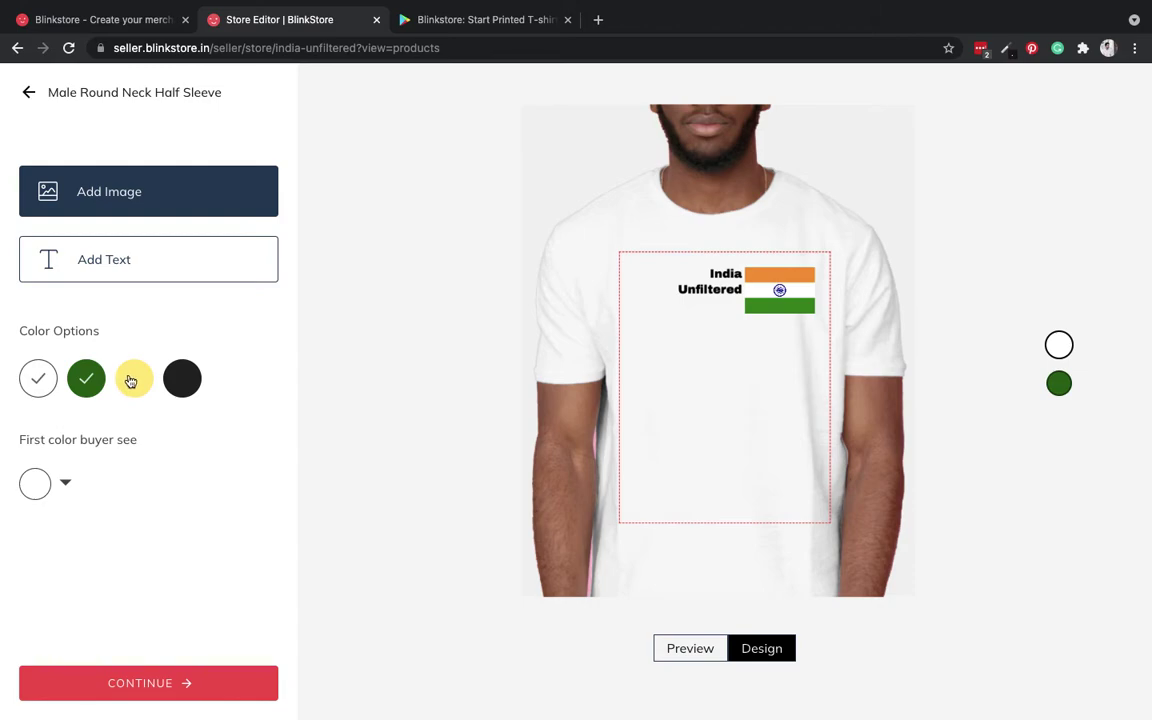
left_click(131, 380)
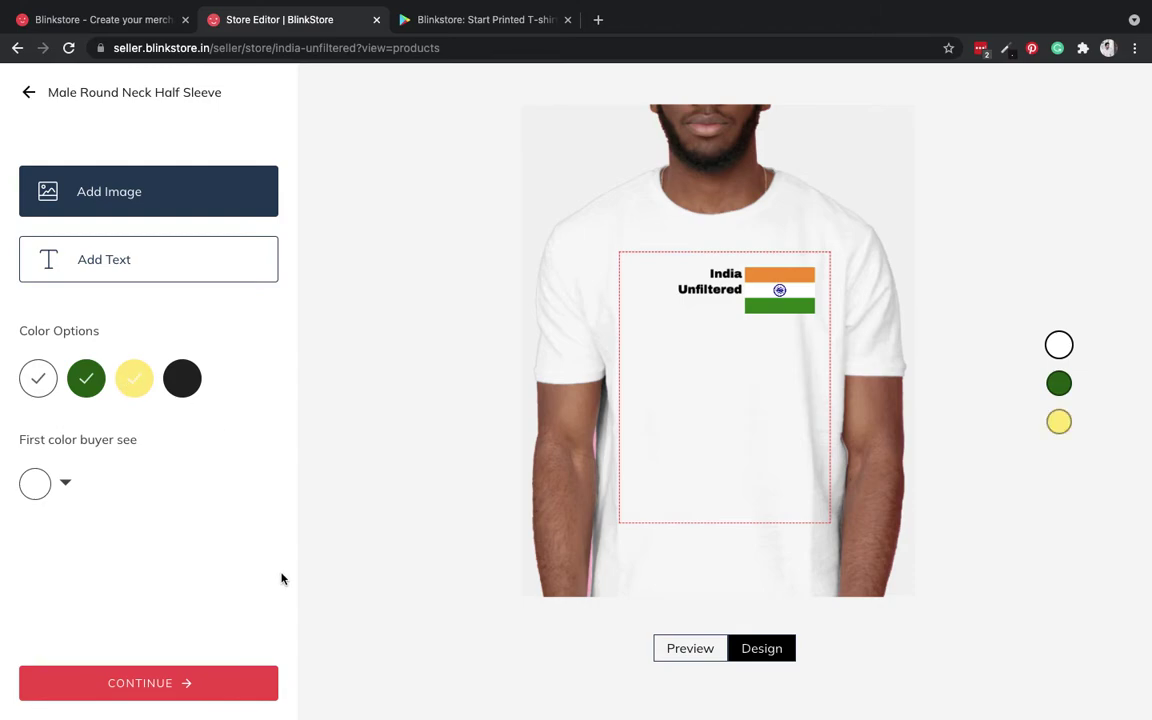
left_click(144, 384)
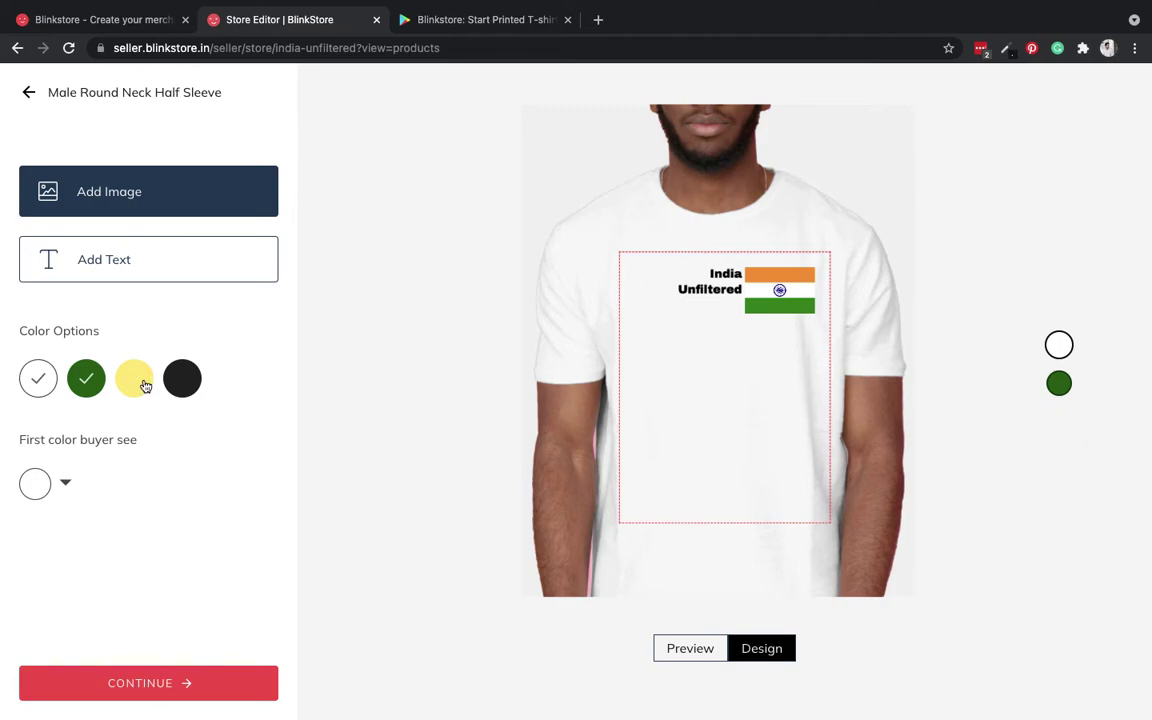
left_click(80, 383)
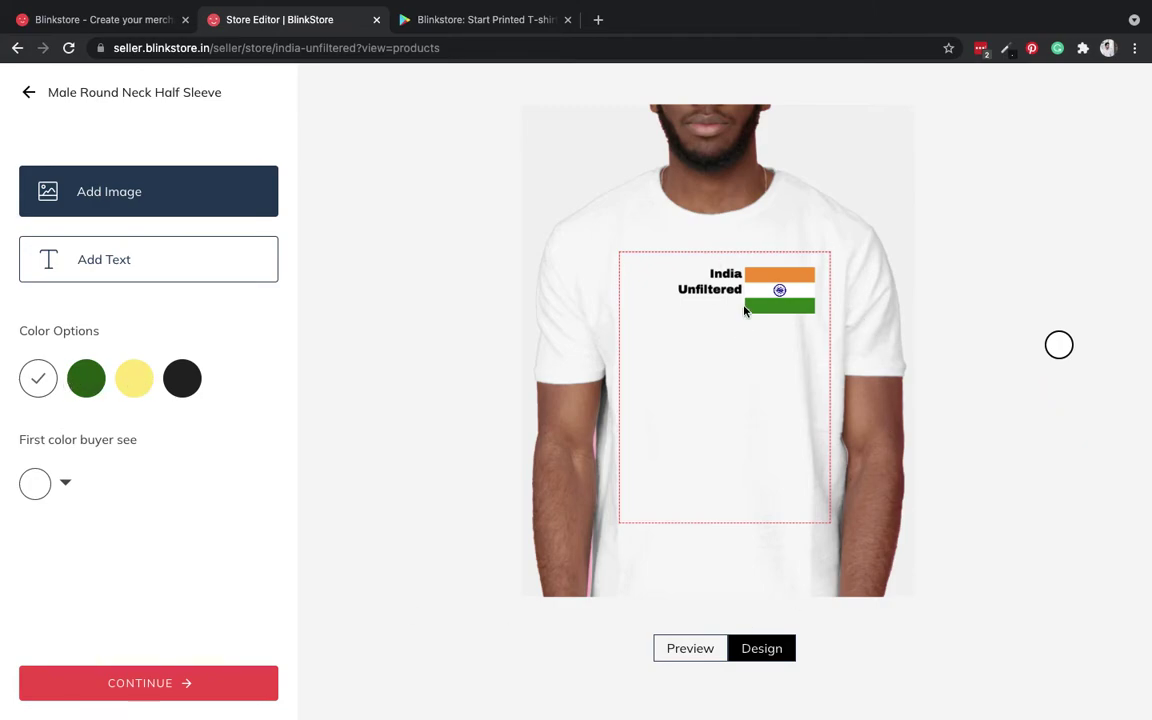
left_click(137, 389)
left_click(152, 689)
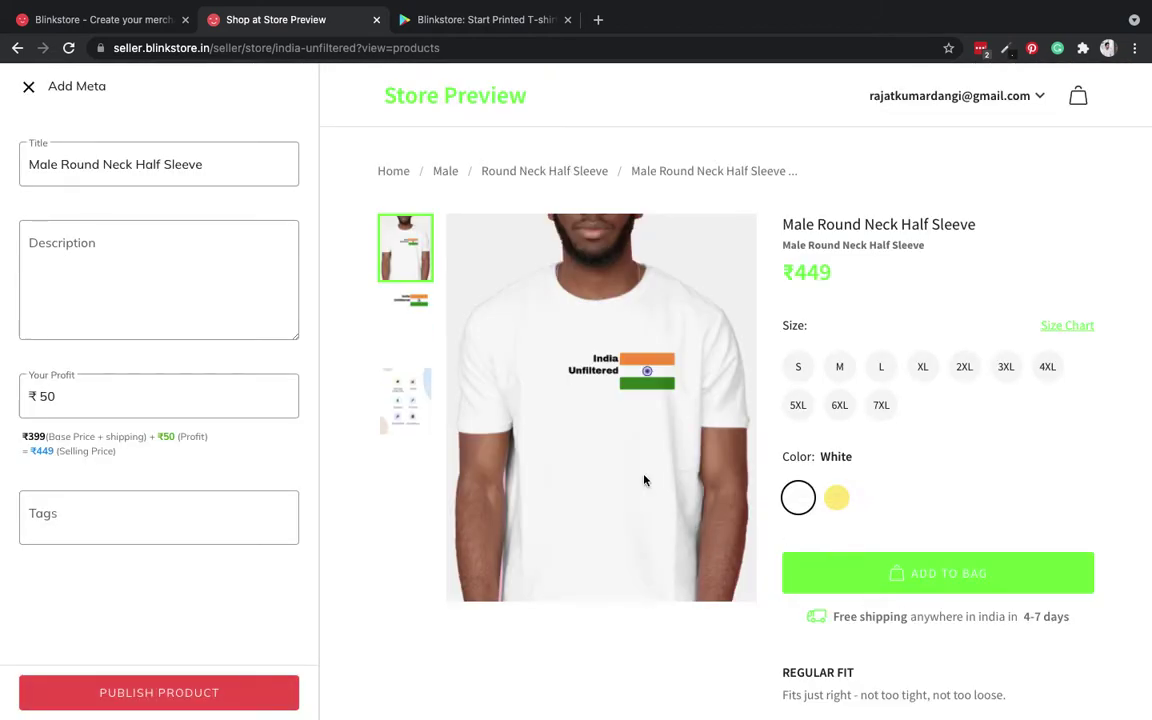
Title the product 'India Unfiltered T-shirt 1' and give it the description 'Unisex, India Flag T-shirt'
left_click(231, 165)
key("super+a")
type("Ind")
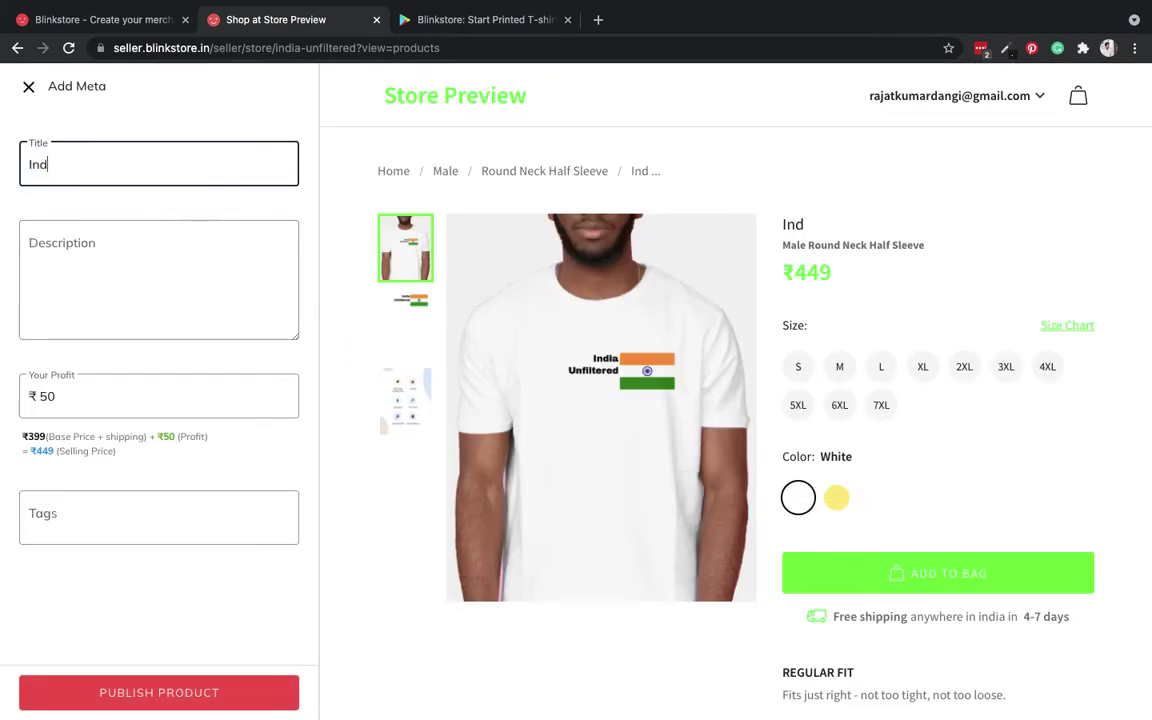
type("ia Unf")
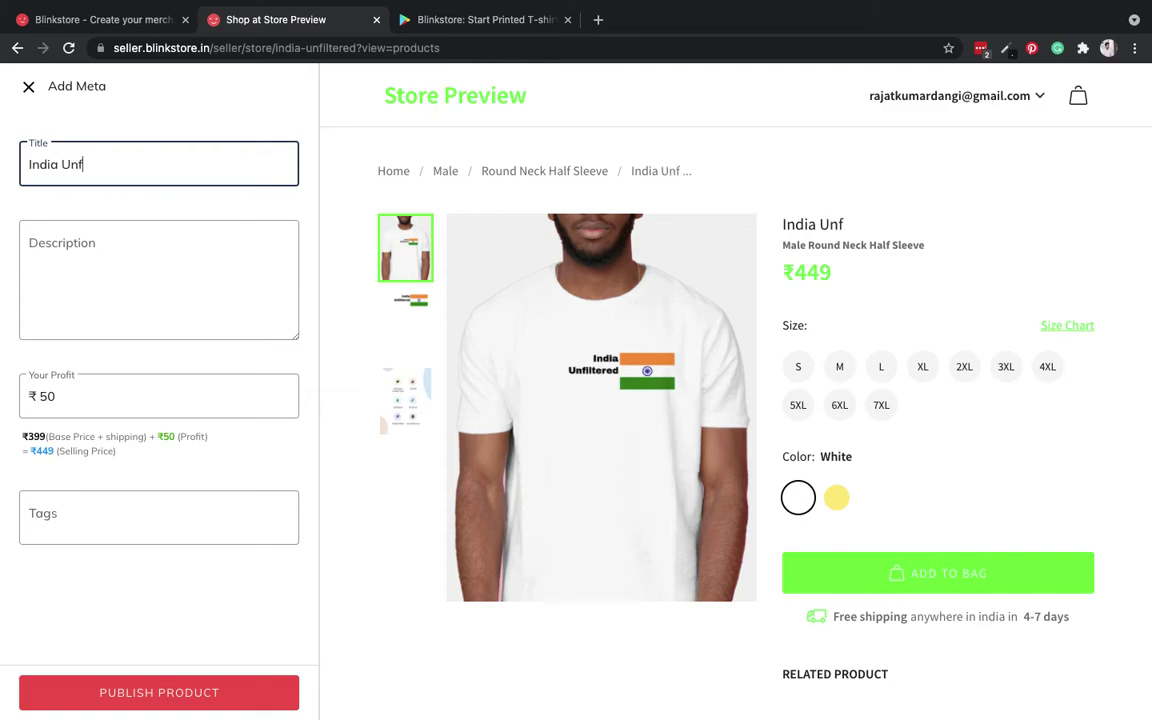
type("iltered T-")
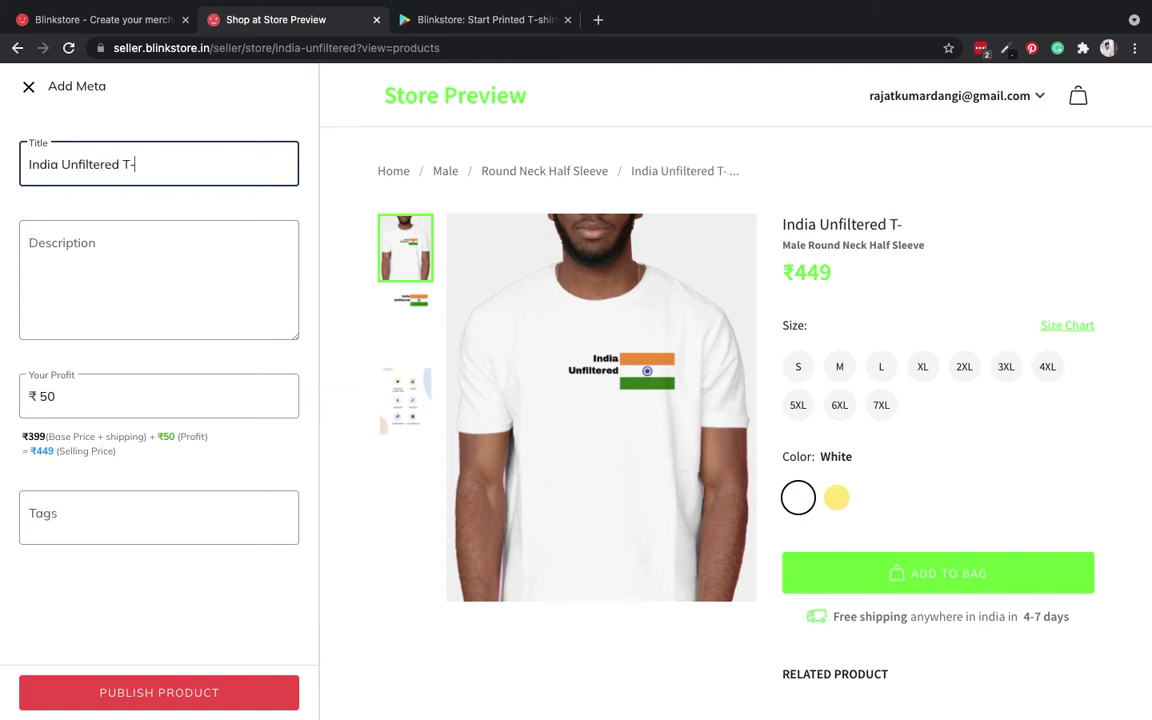
type("shirt 1")
left_click(209, 229)
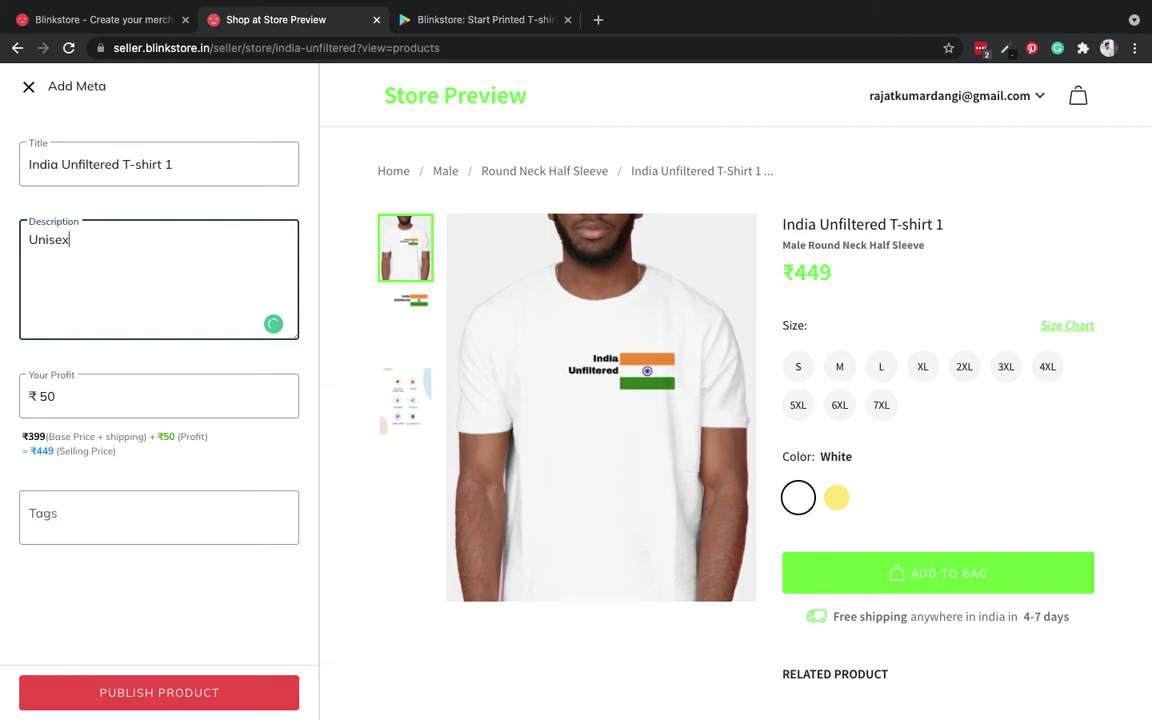
type("dia Flag T-shirt")
Set the product's profit to ₹50
left_click(221, 400)
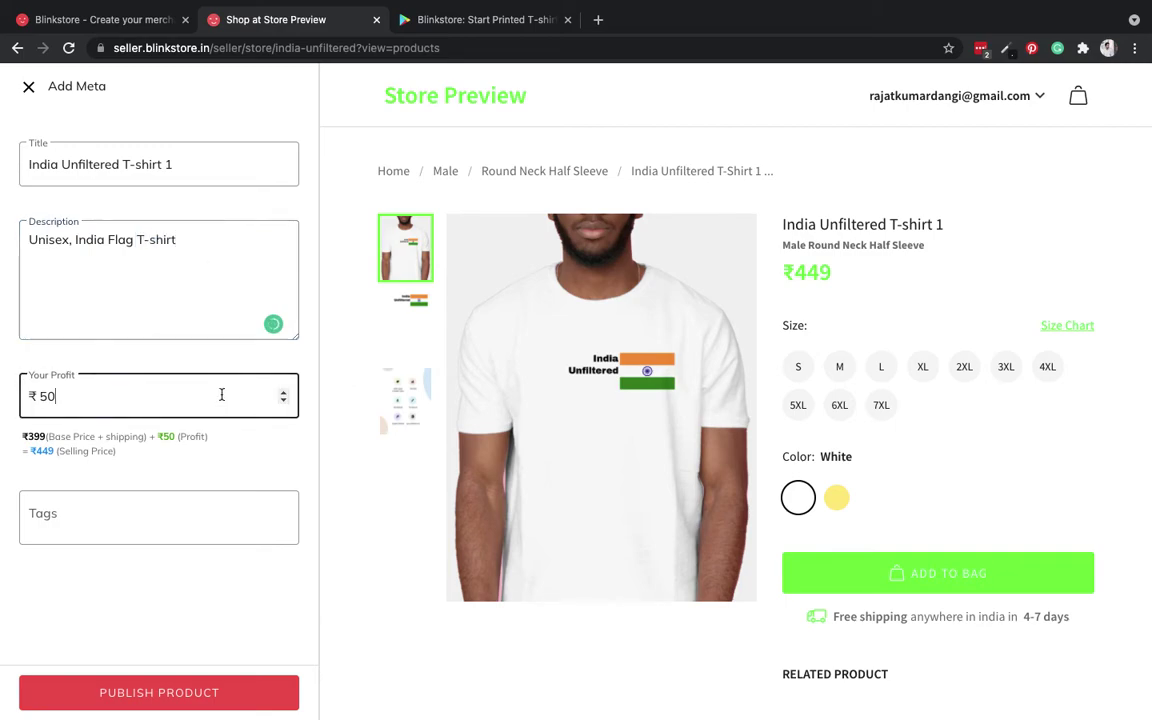
double_click(221, 395)
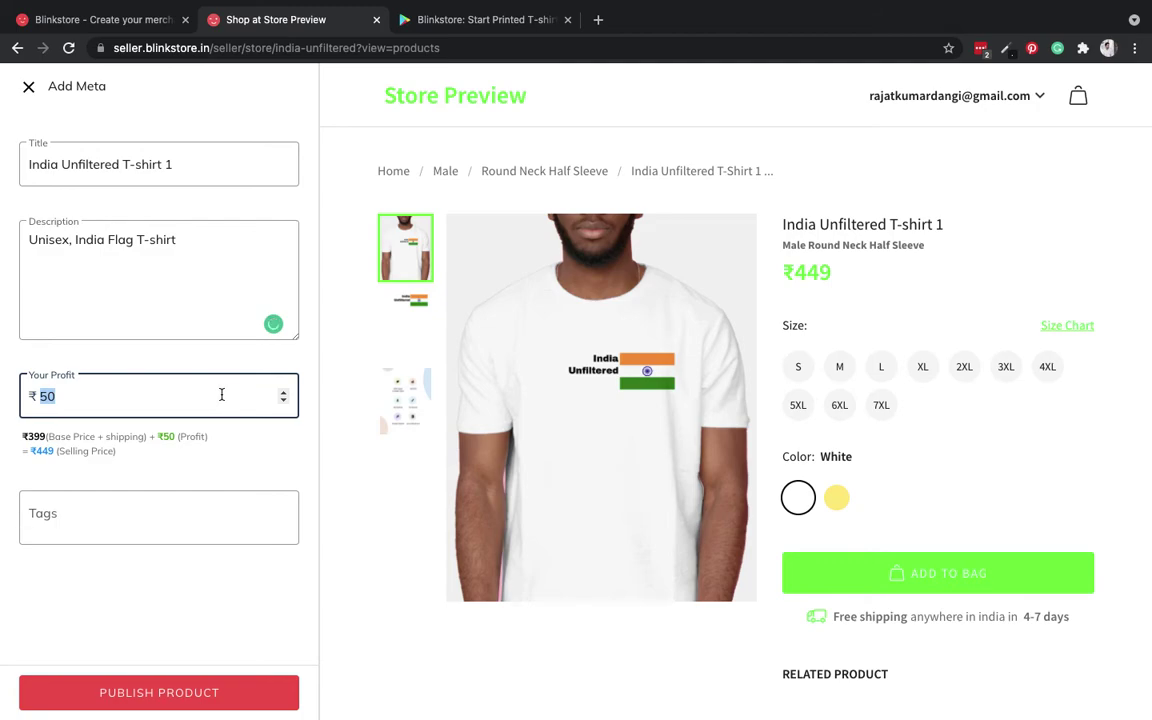
key("BackSpace")
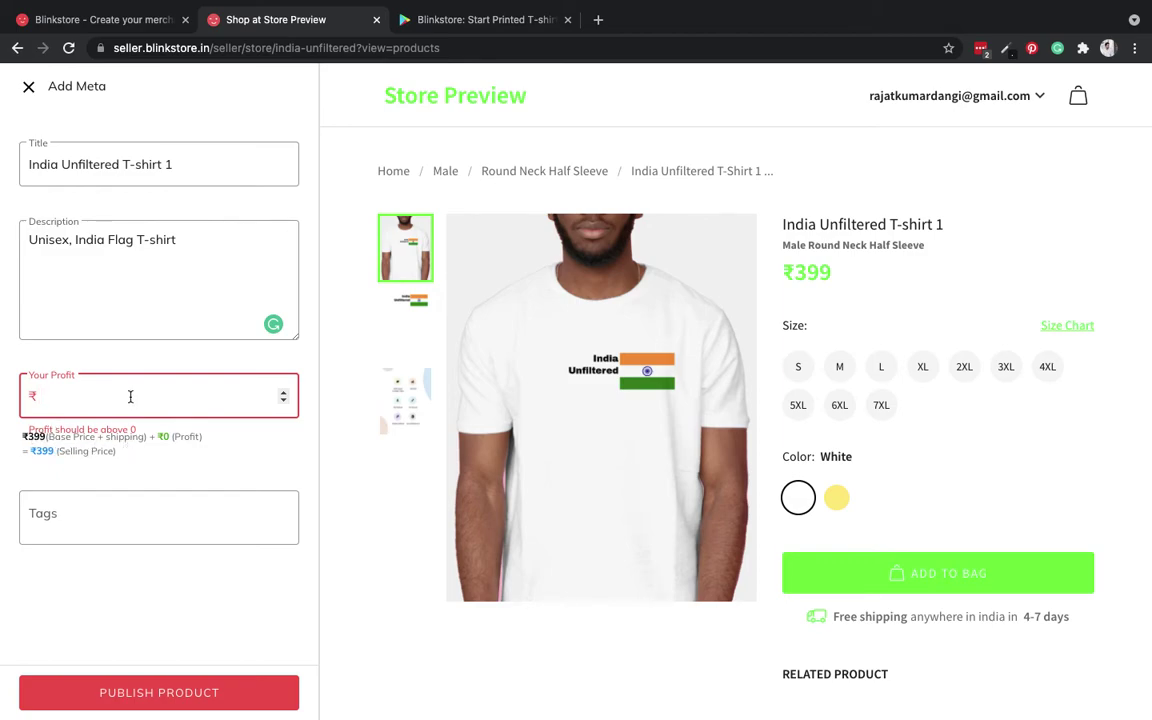
type("50")
left_click(152, 619)
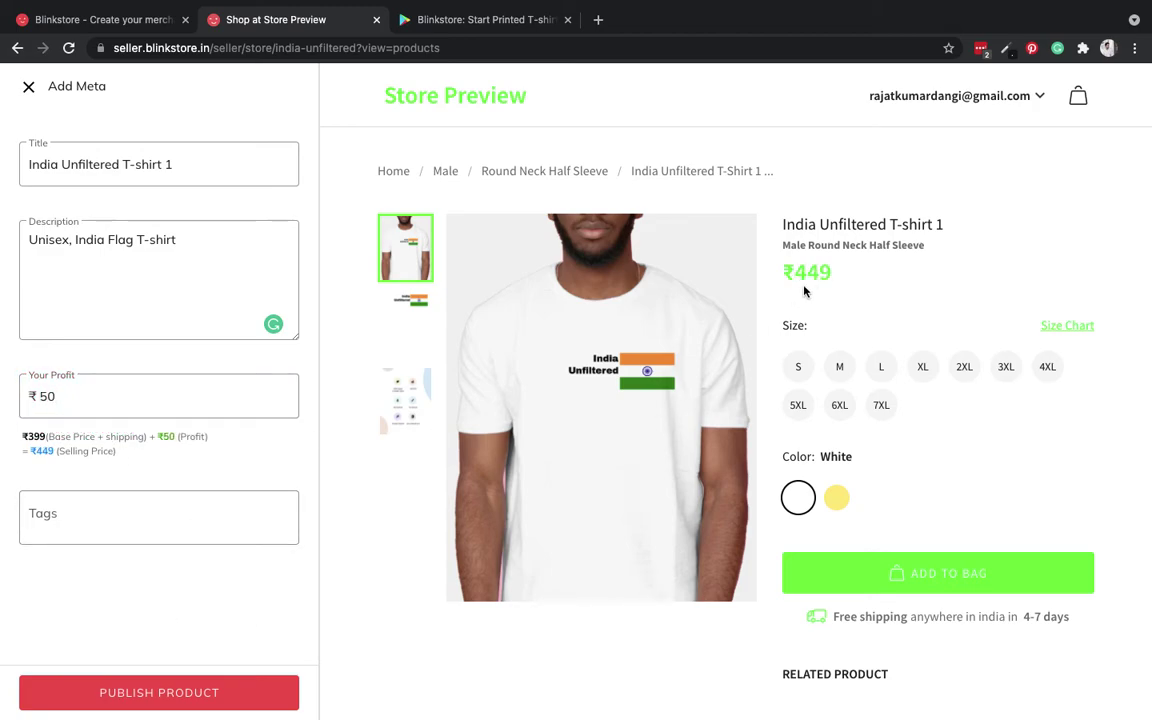
Tag the product 'india t-shirt'
left_click(96, 507)
type("india")
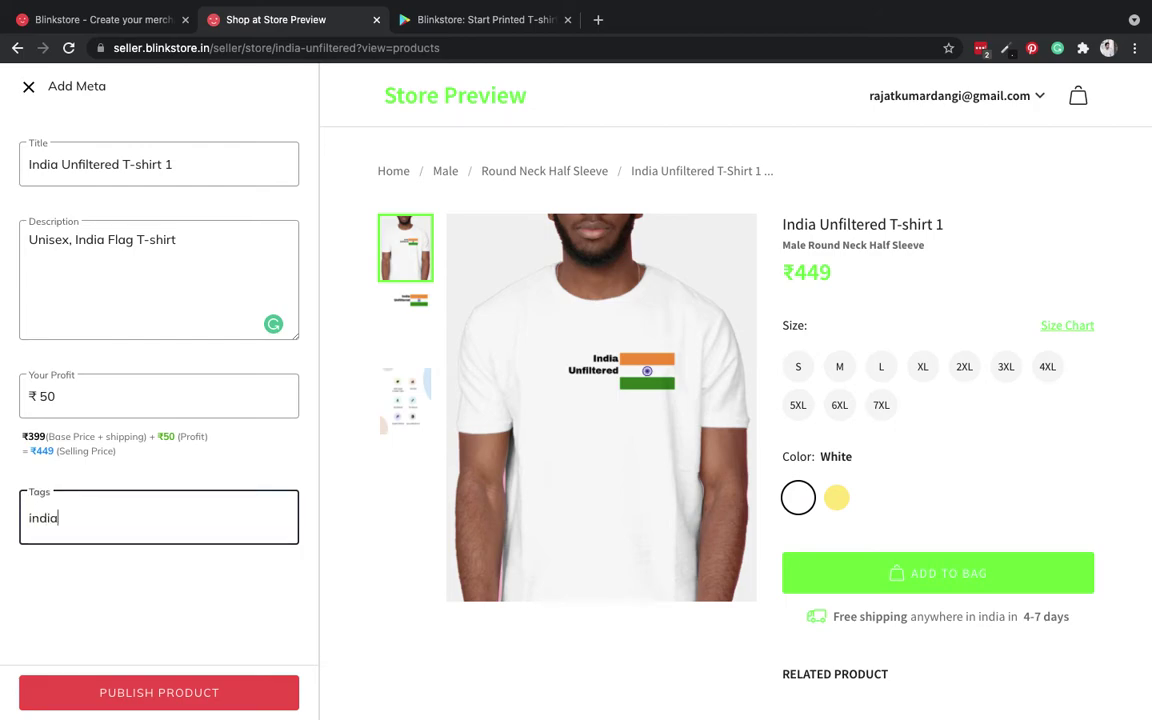
type(" t-shirt")
key("Return")
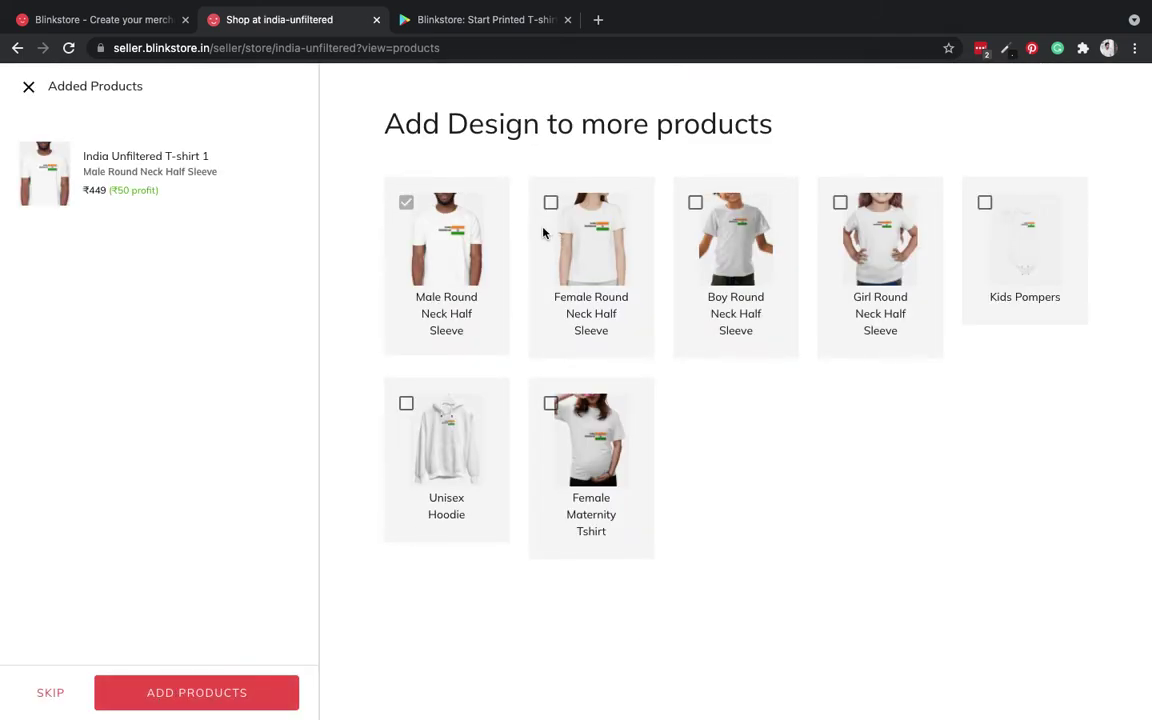
Add the design to the Unisex Hoodie and female round-neck tee, then save the store as a draft
left_click(406, 403)
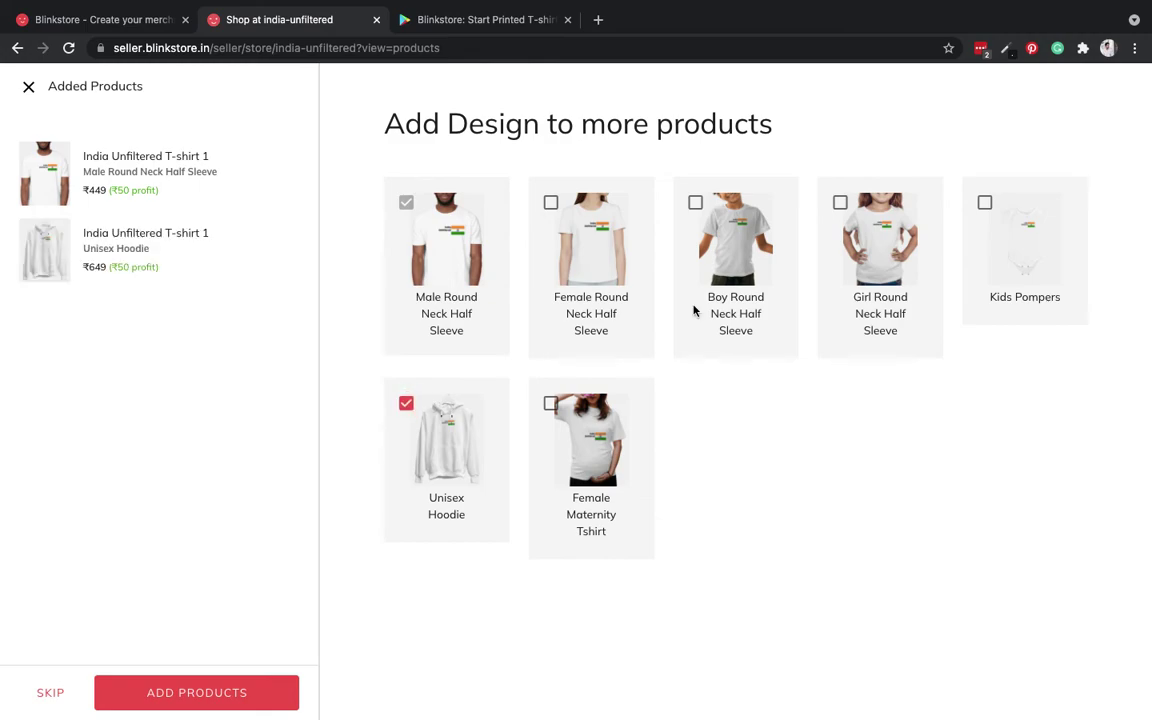
left_click(551, 203)
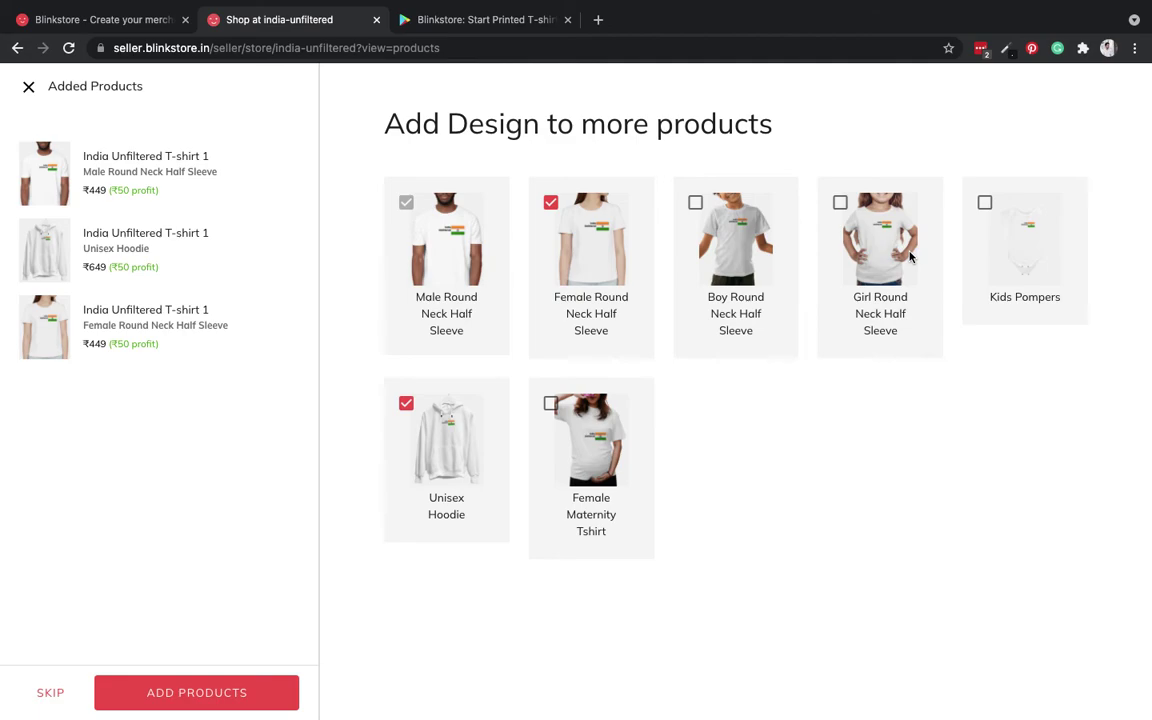
left_click(143, 692)
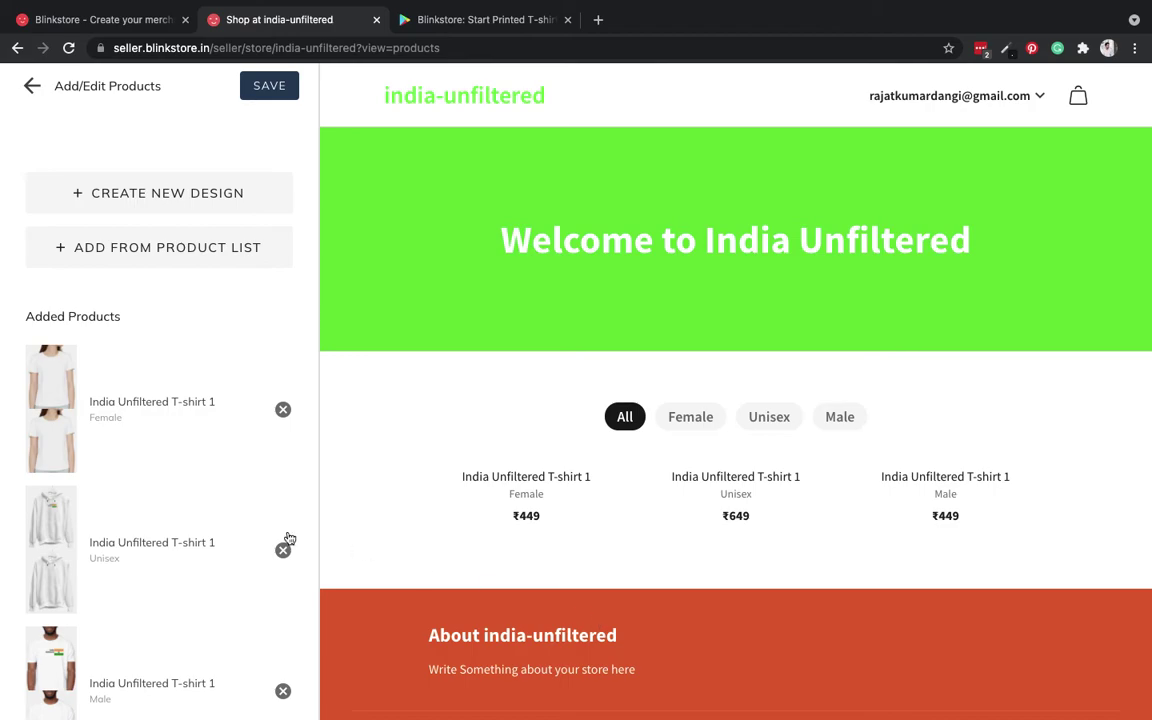
scroll(632, 479, "down", 2)
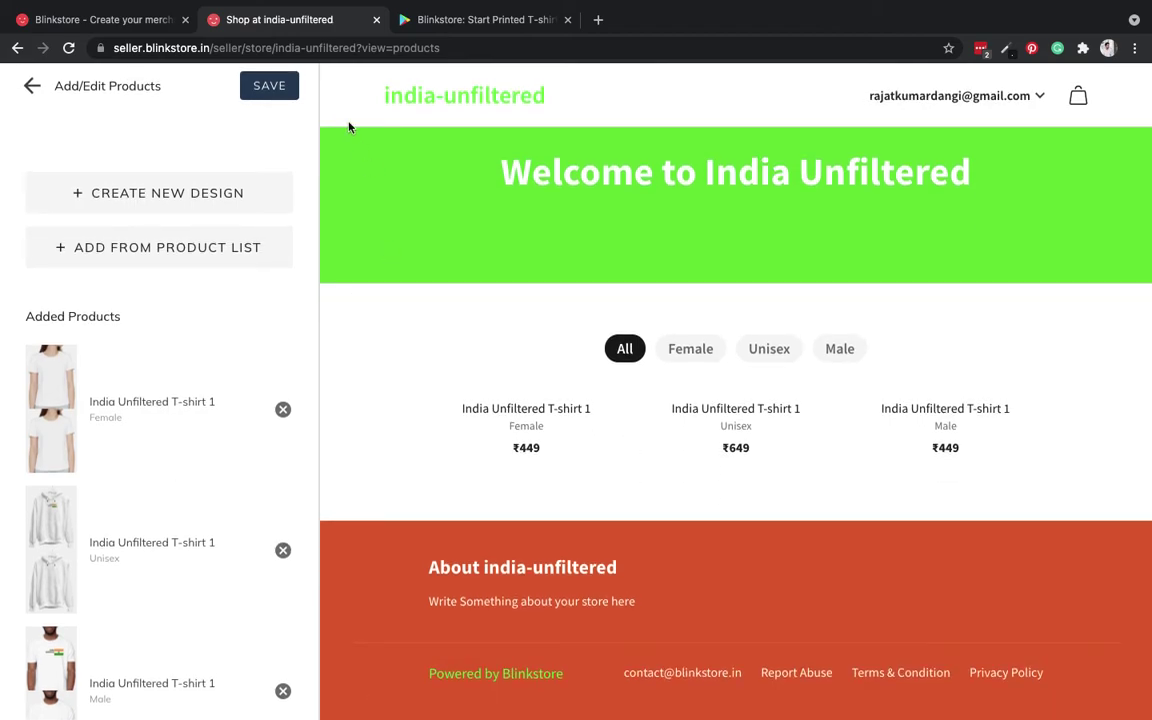
left_click(255, 82)
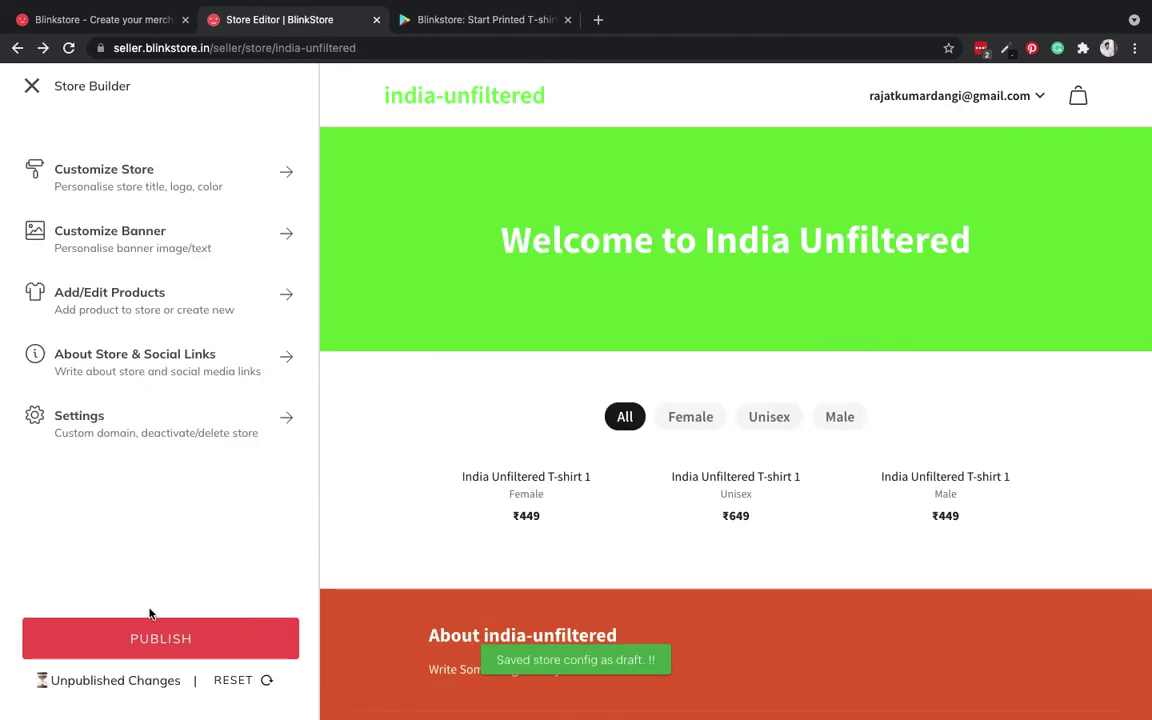
Publish the store and load its india-unfiltered.blinkstore.in address in a new tab
left_click(141, 638)
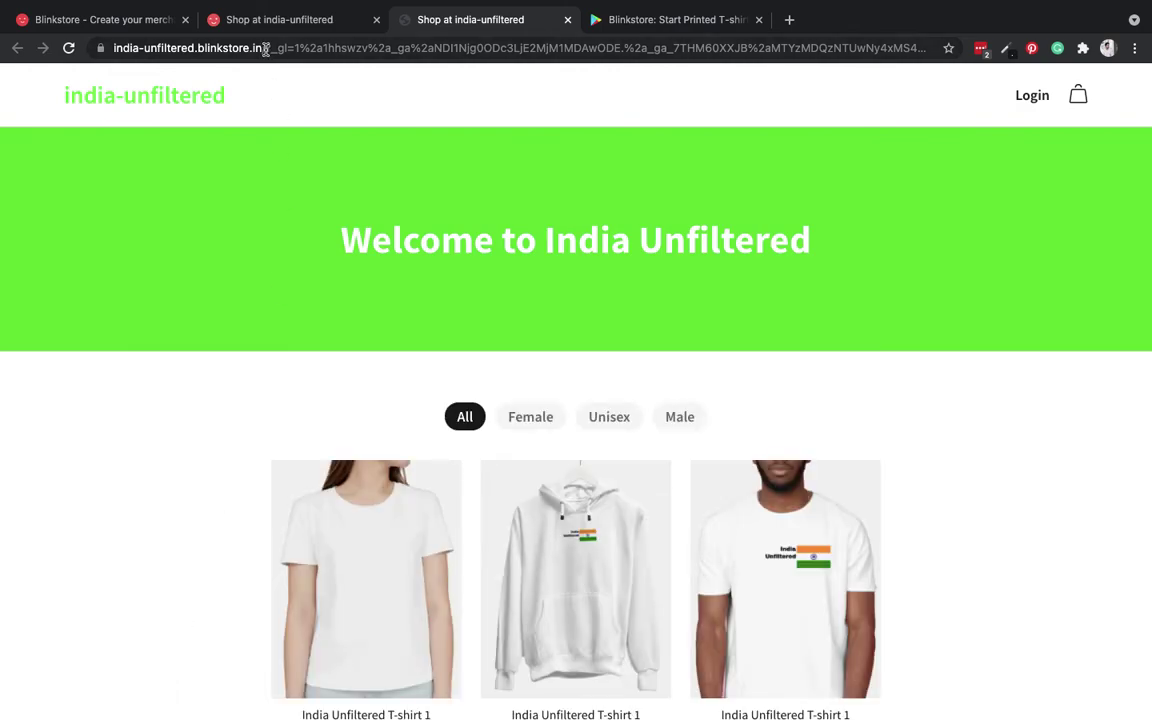
left_click_drag(266, 50, 113, 52)
key("super+c")
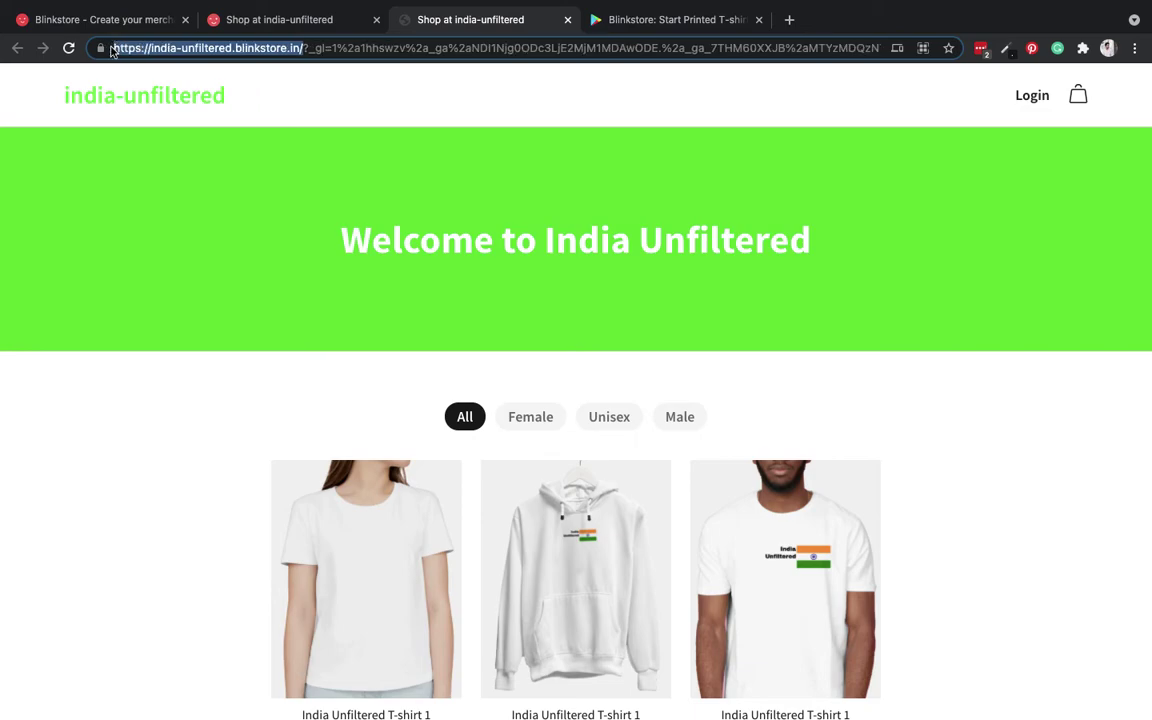
key("super+w")
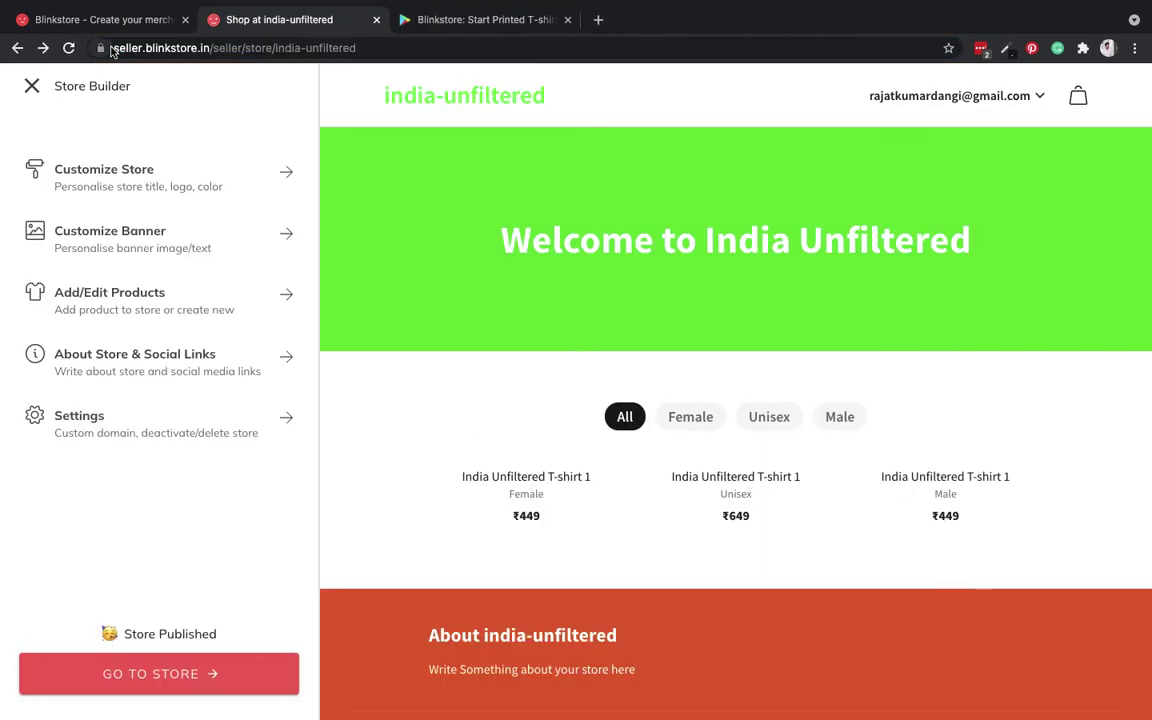
key("super+t")
key("super+v")
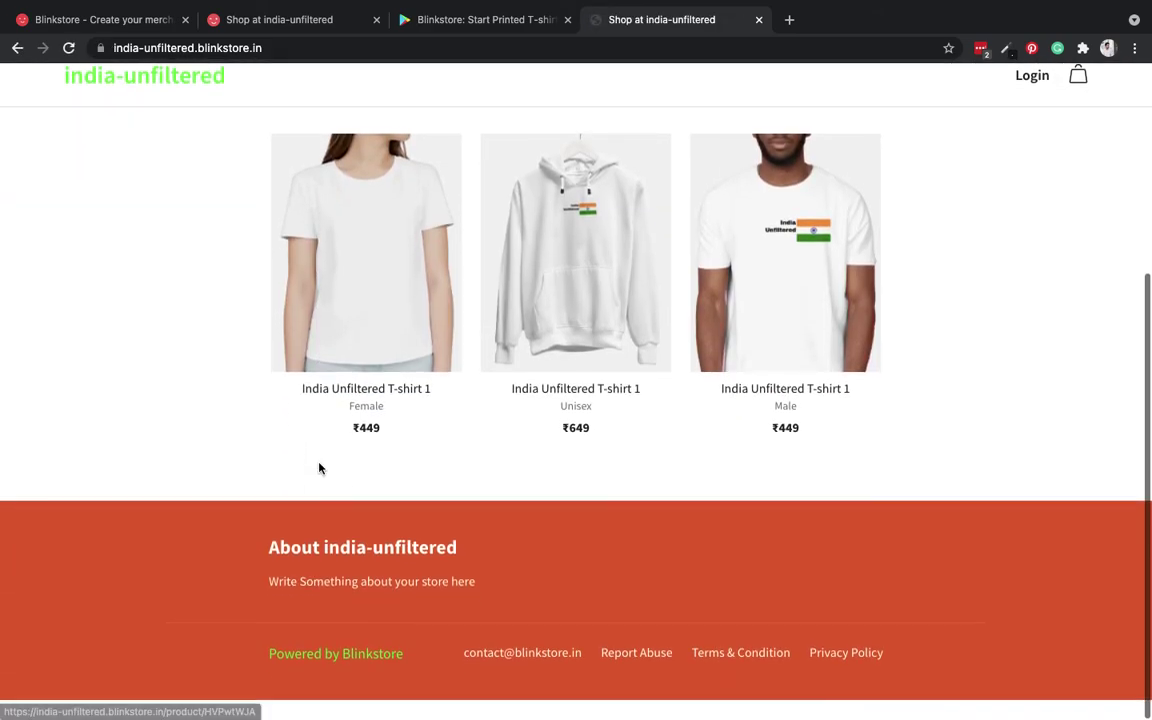
Open the male India Unfiltered T-shirt on the live store and choose size M in yellow
scroll(320, 468, "up", 5)
scroll(320, 468, "down", 3)
scroll(320, 468, "up", 2)
scroll(320, 468, "down", 4)
scroll(320, 468, "up", 3)
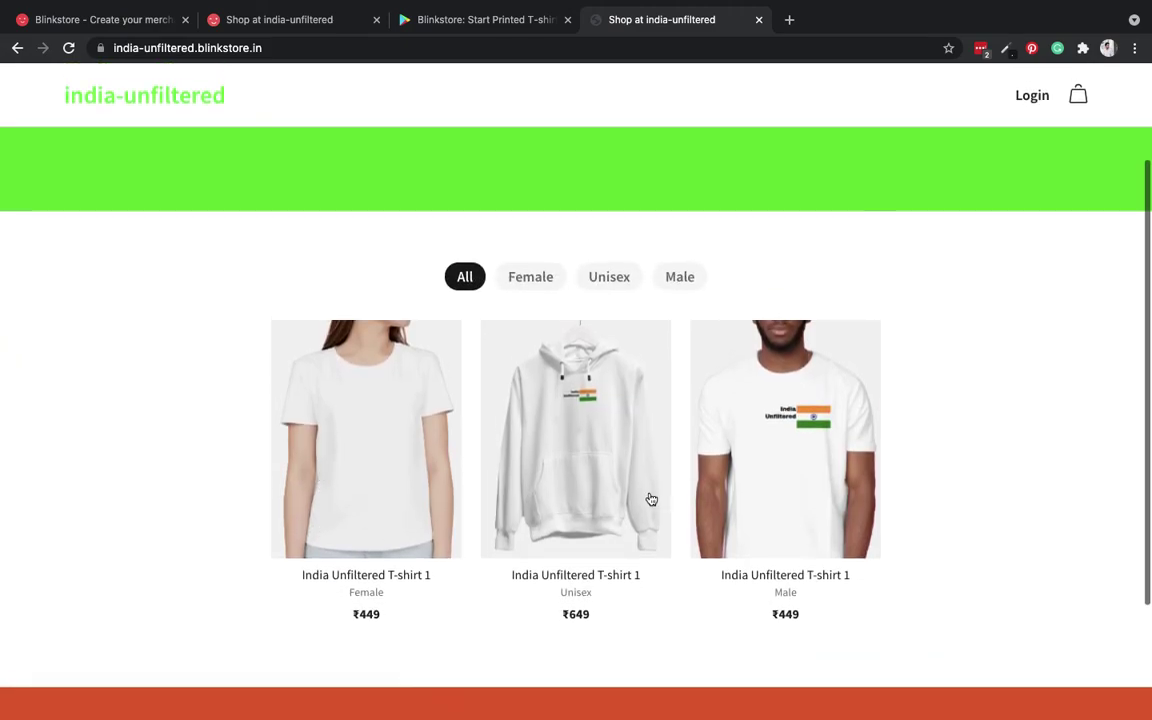
left_click(823, 429)
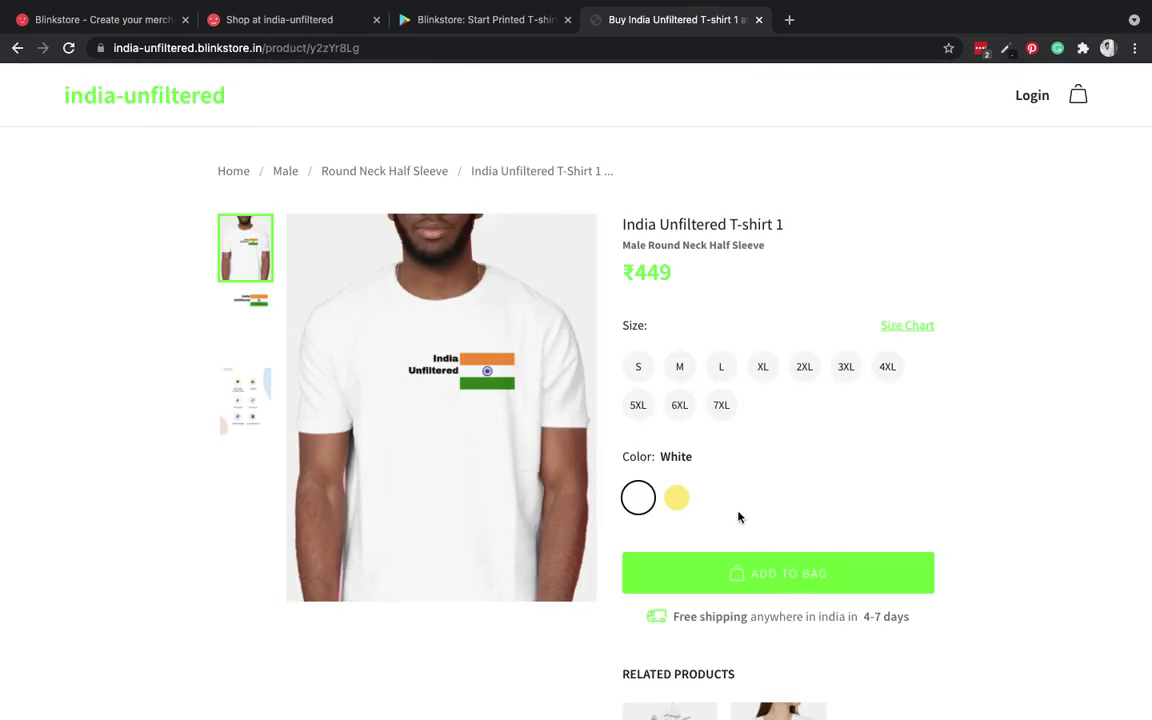
left_click(679, 367)
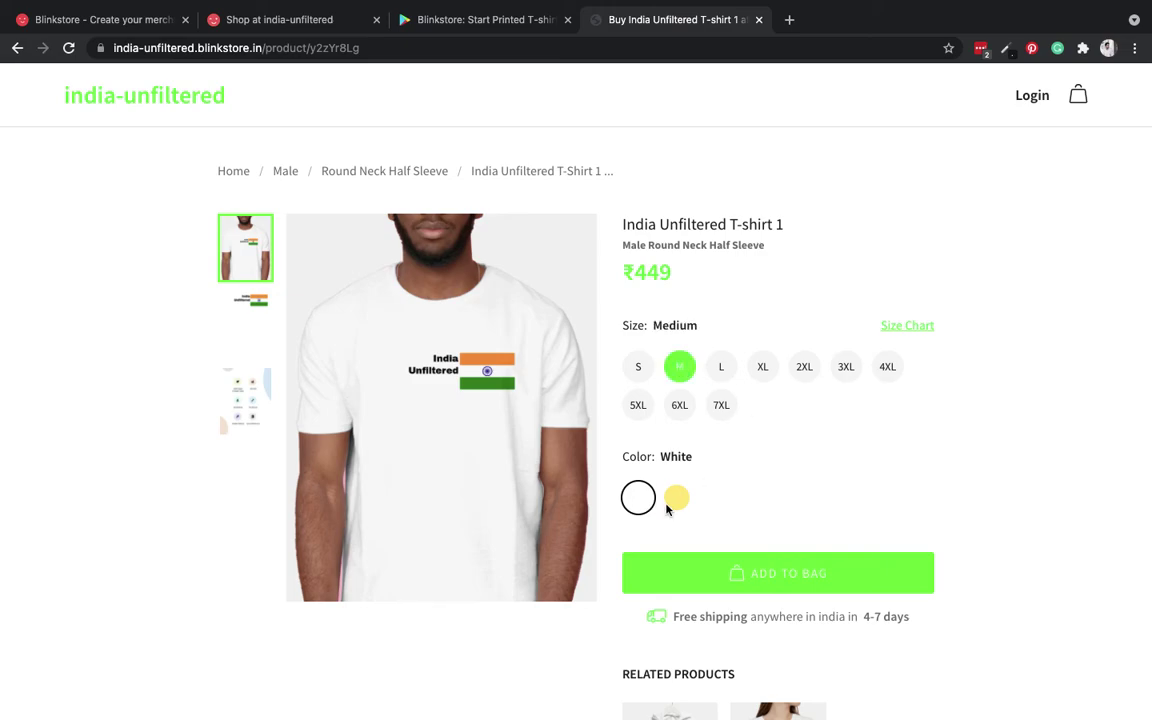
left_click(684, 501)
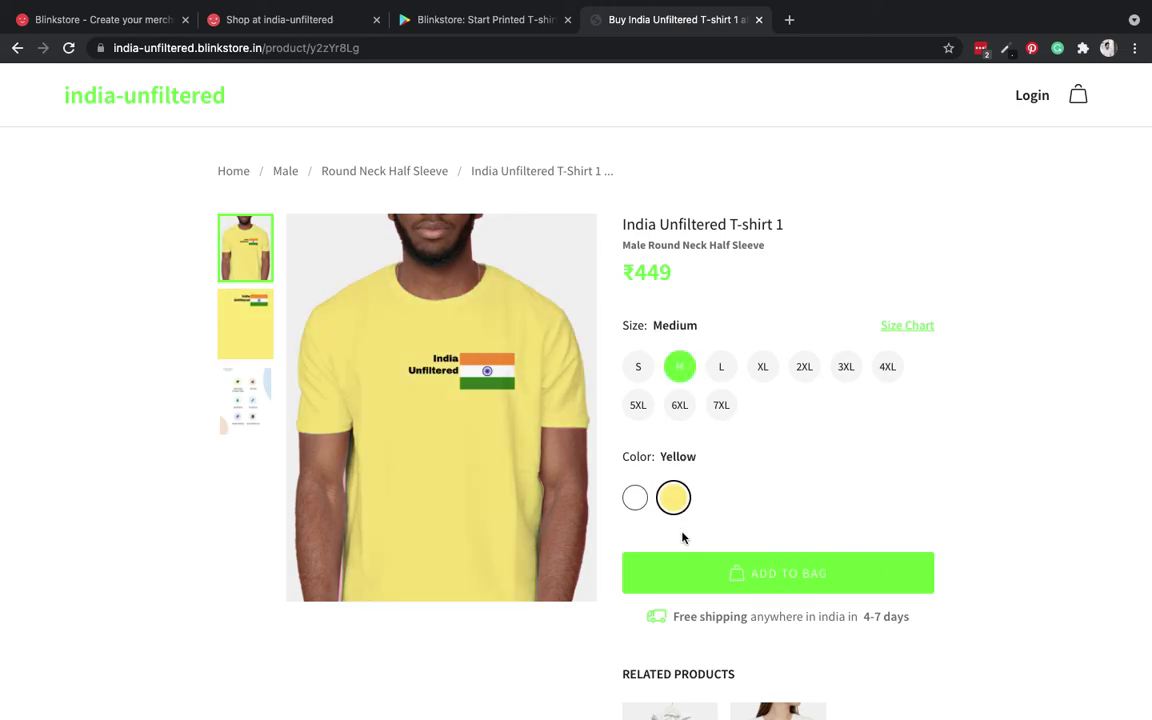
Add the shirt to the bag and sign in with a Google account
left_click(683, 580)
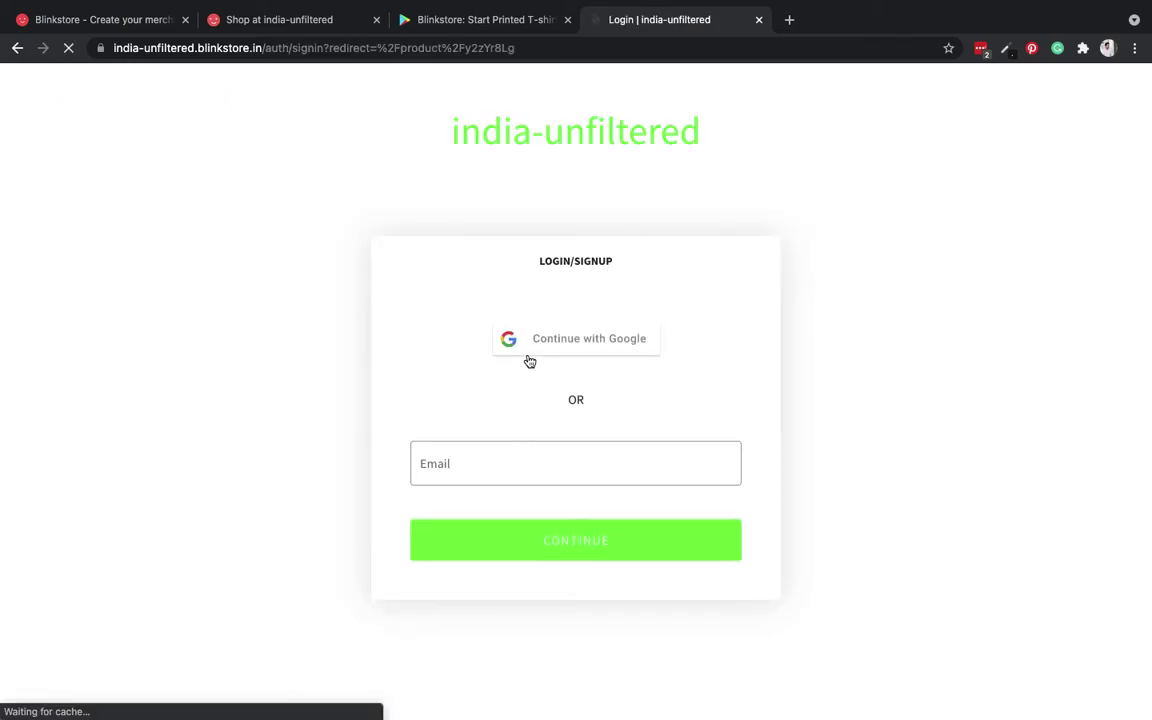
left_click(529, 355)
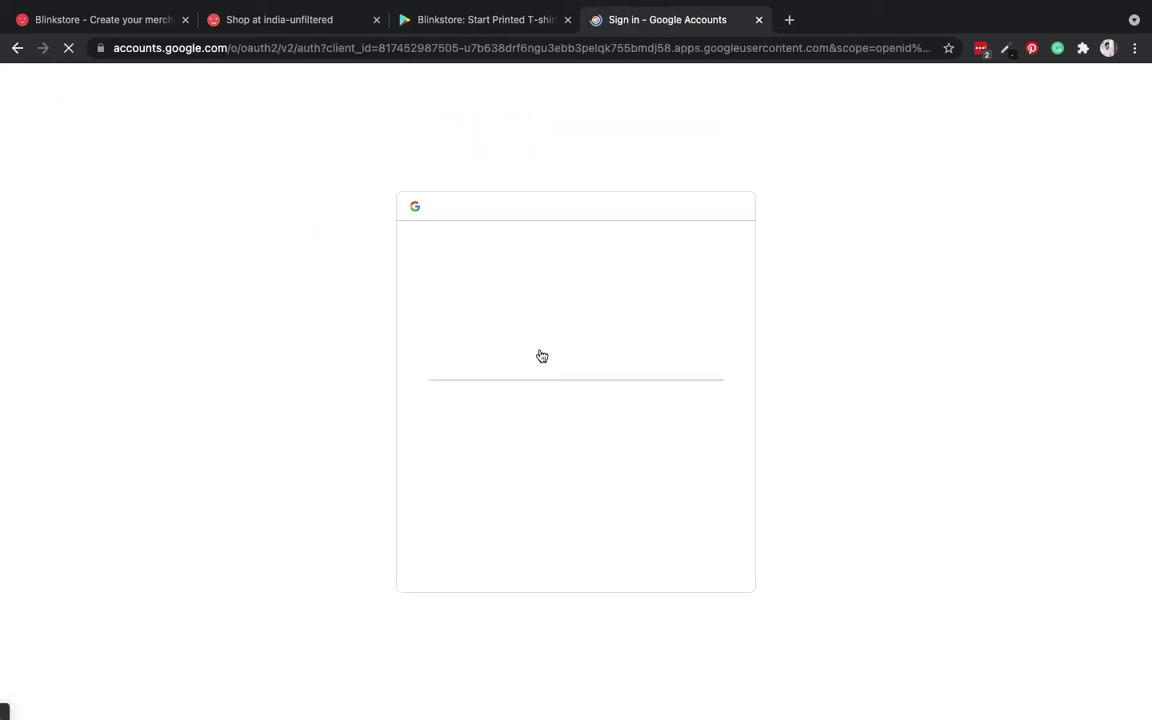
left_click(532, 257)
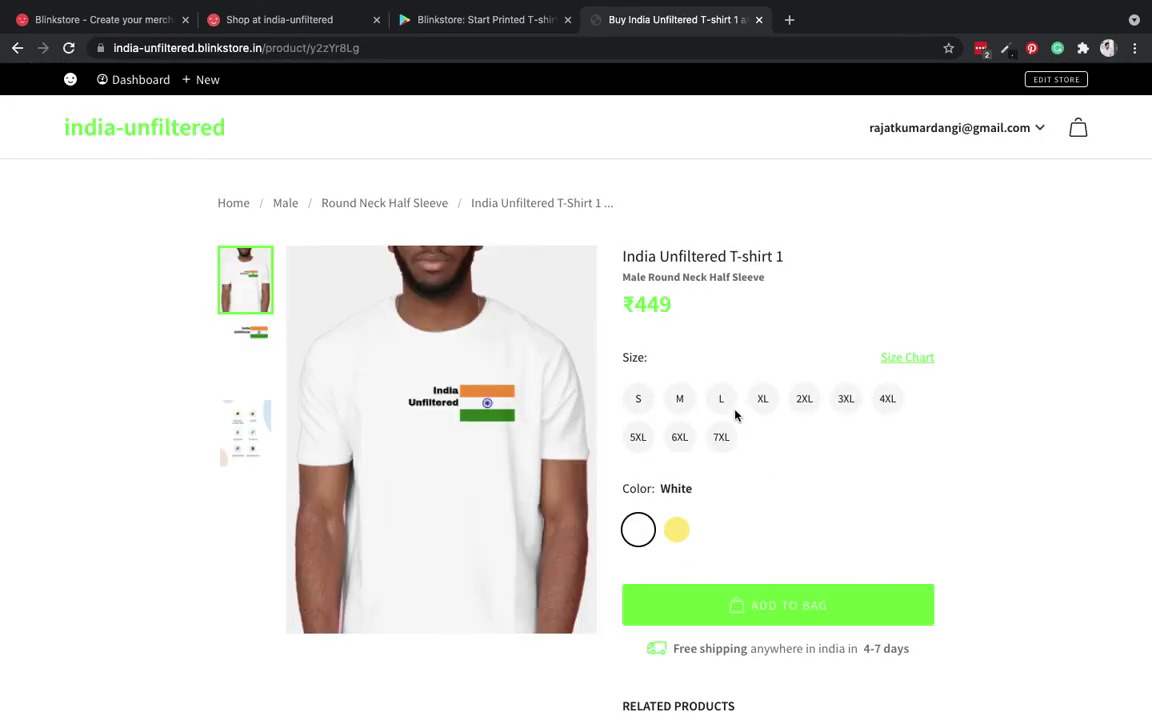
Add a medium white male T-shirt to the bag and view the bag
left_click(679, 398)
left_click(718, 622)
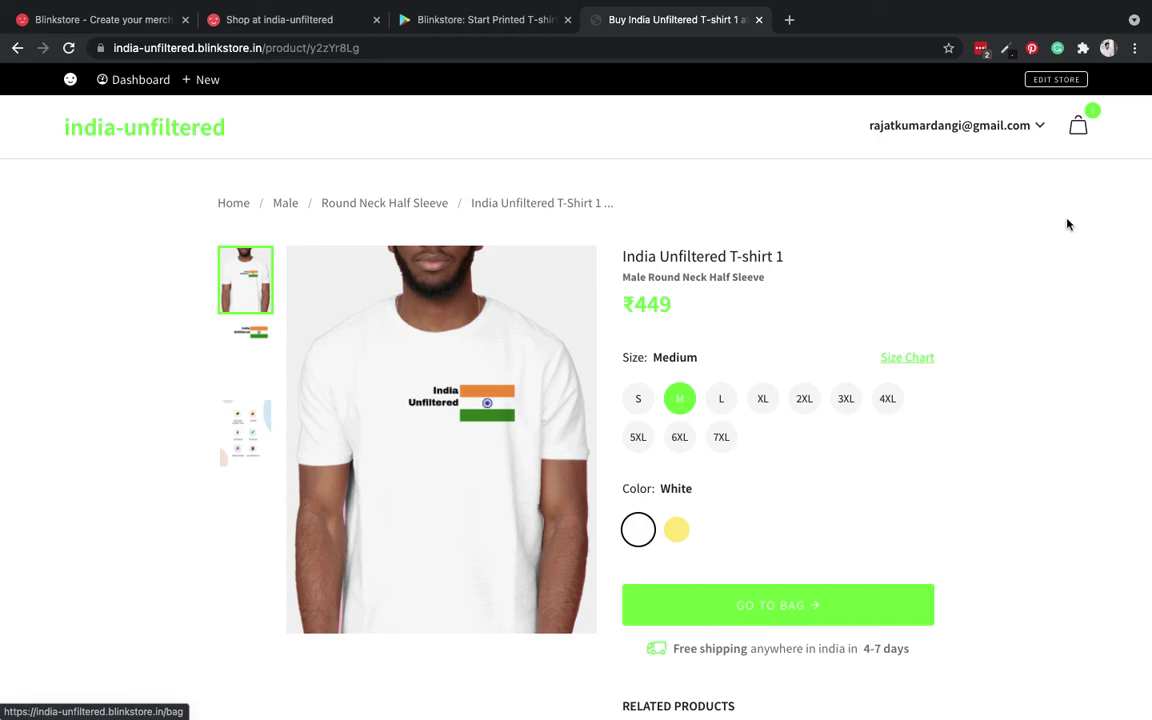
left_click(1077, 128)
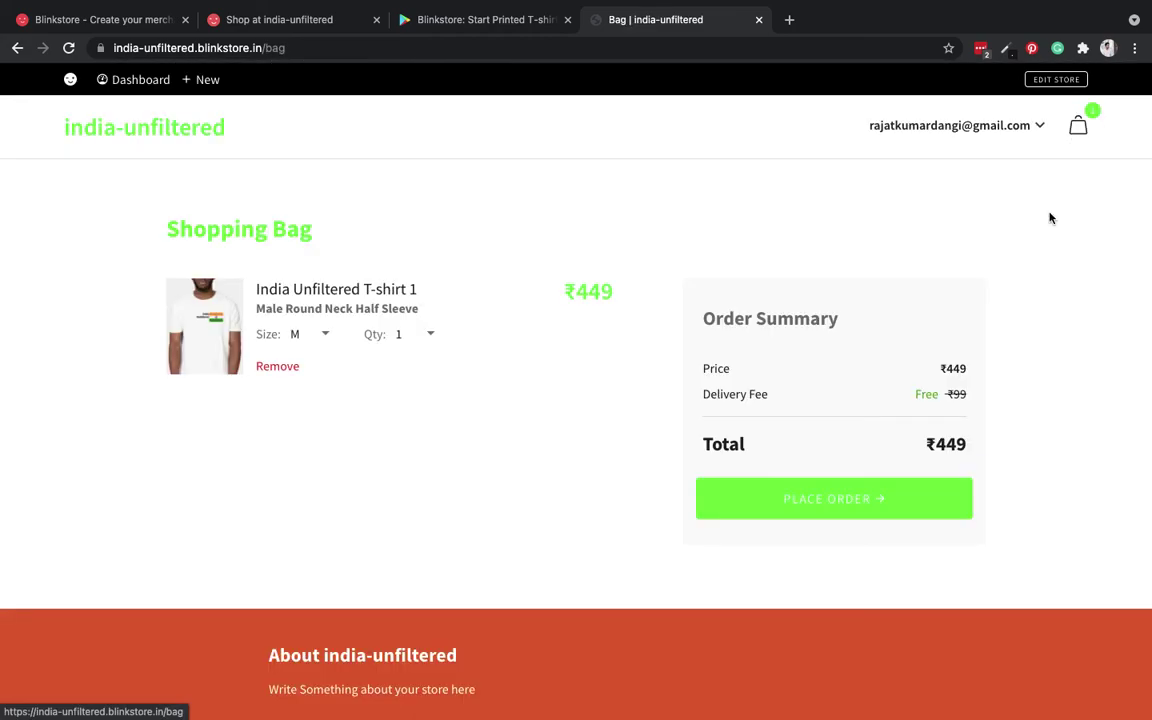
scroll(849, 494, "down", 2)
scroll(849, 494, "up", 2)
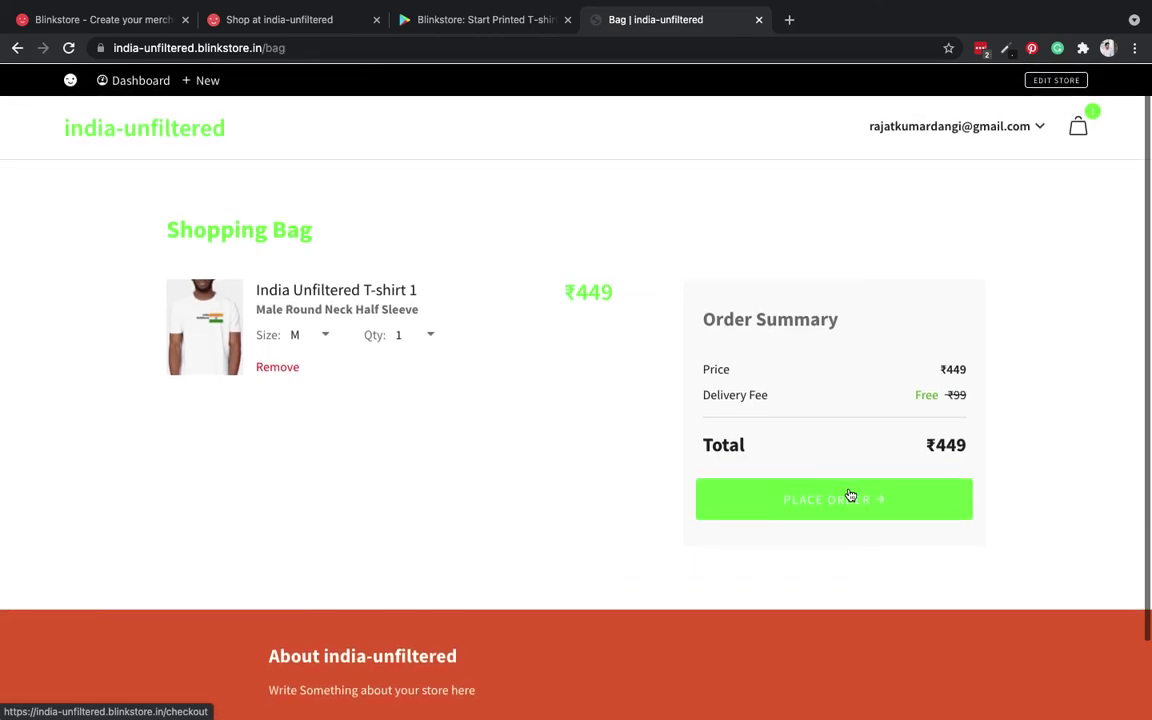
Check out and place the ₹449 order to reach payment
left_click(818, 500)
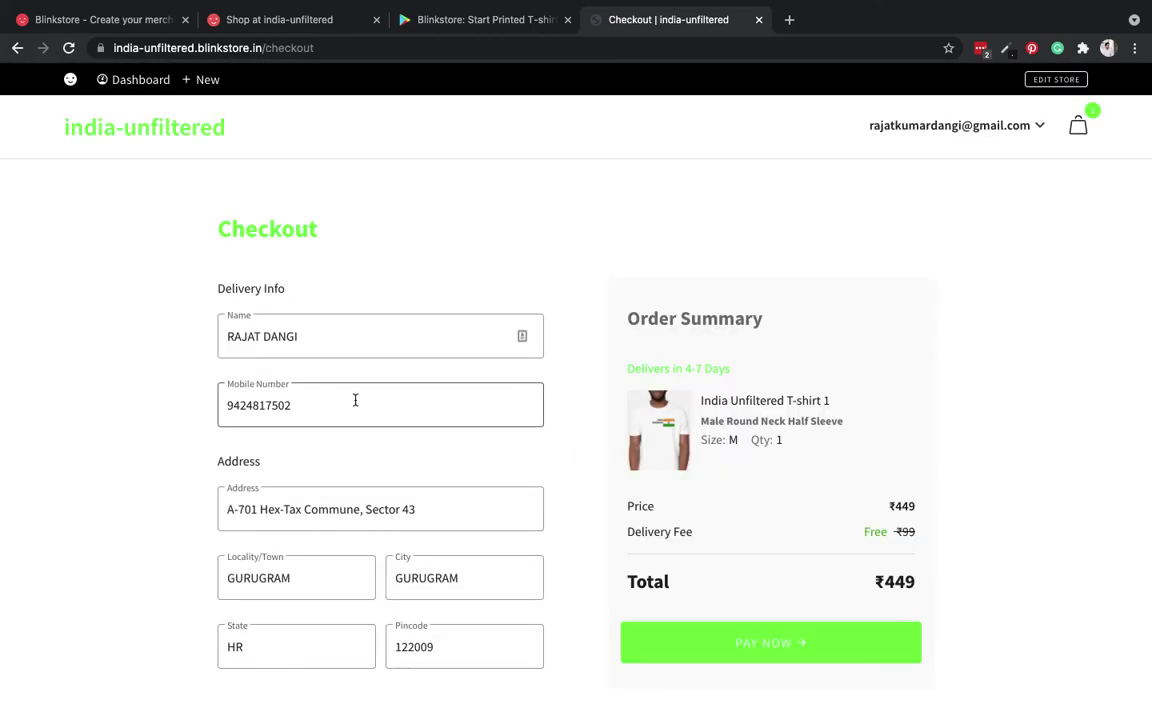
scroll(349, 447, "down", 2)
scroll(349, 447, "down", 1)
scroll(447, 545, "up", 1)
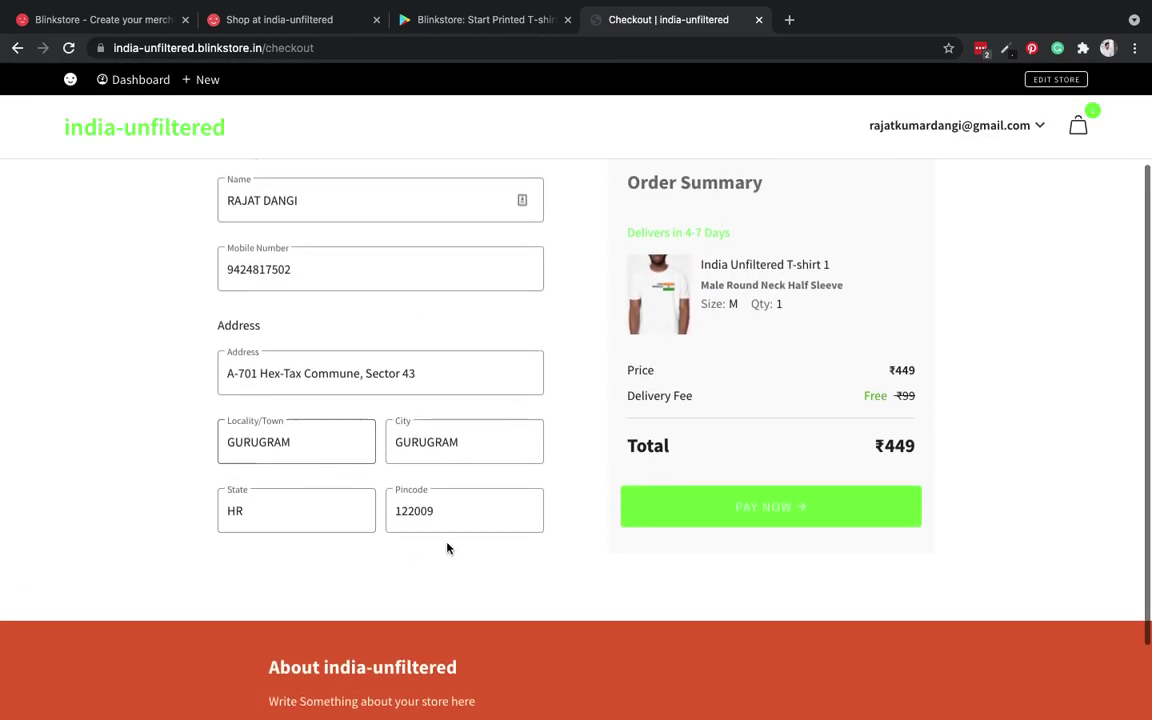
scroll(584, 330, "up", 2)
scroll(880, 600, "down", 4)
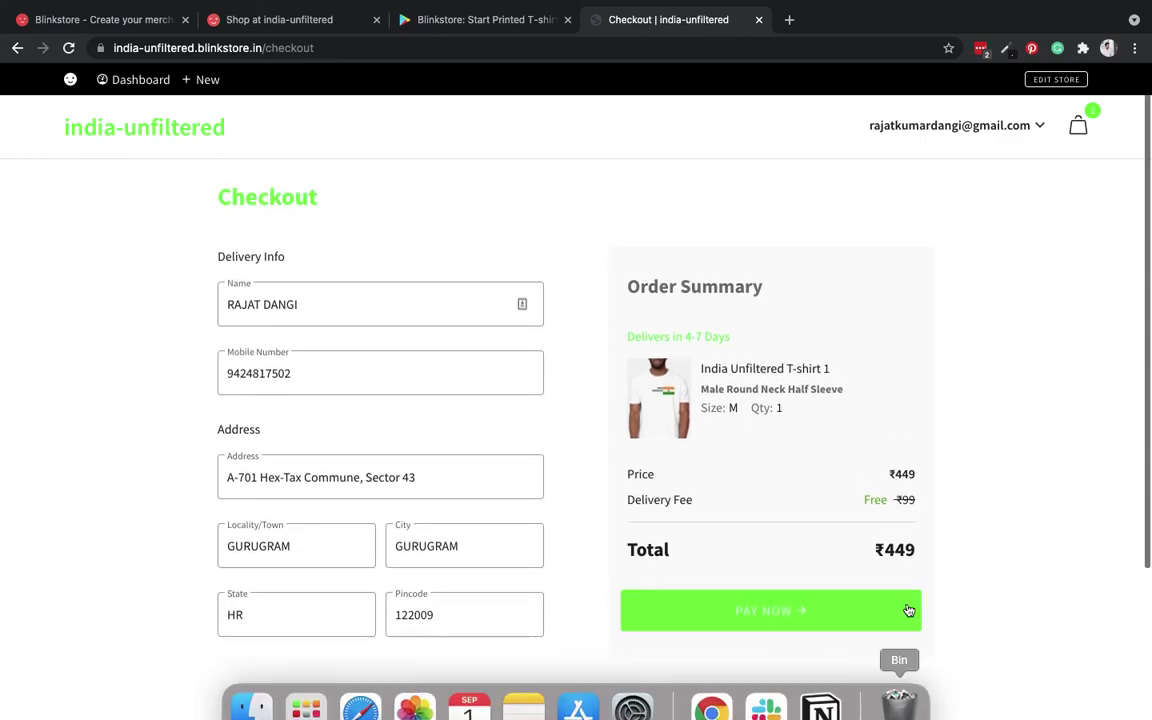
left_click(853, 447)
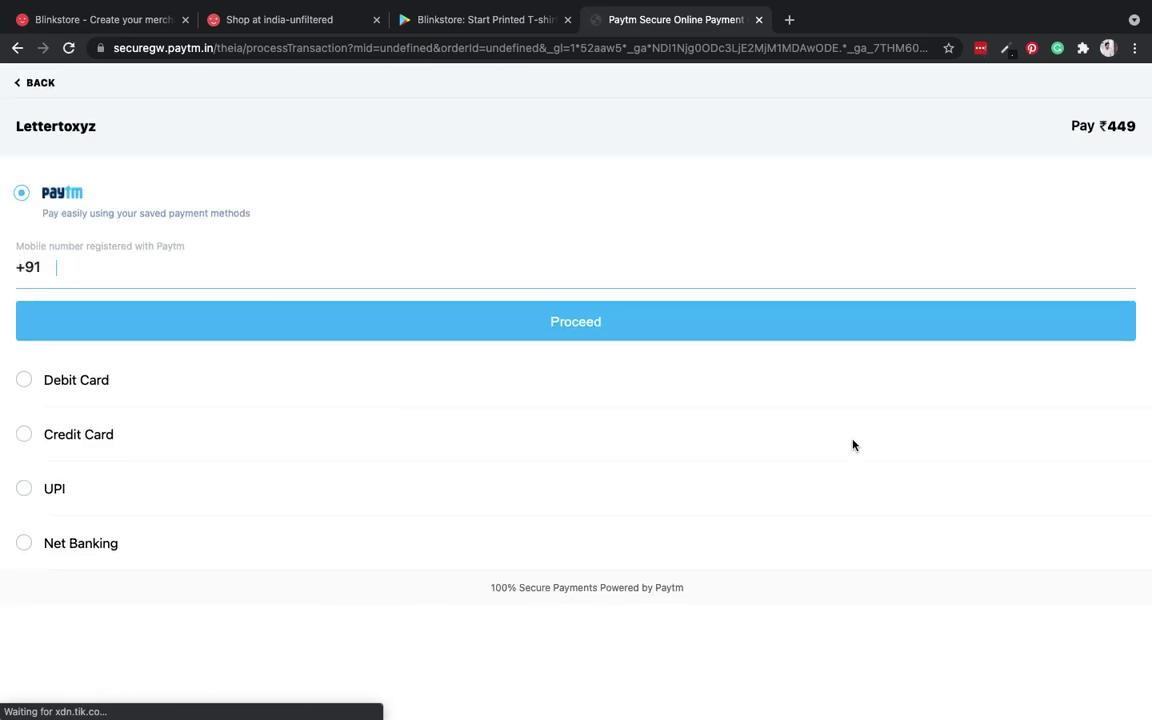
Choose UPI, cancel the payment and return to the store builder
left_click(44, 484)
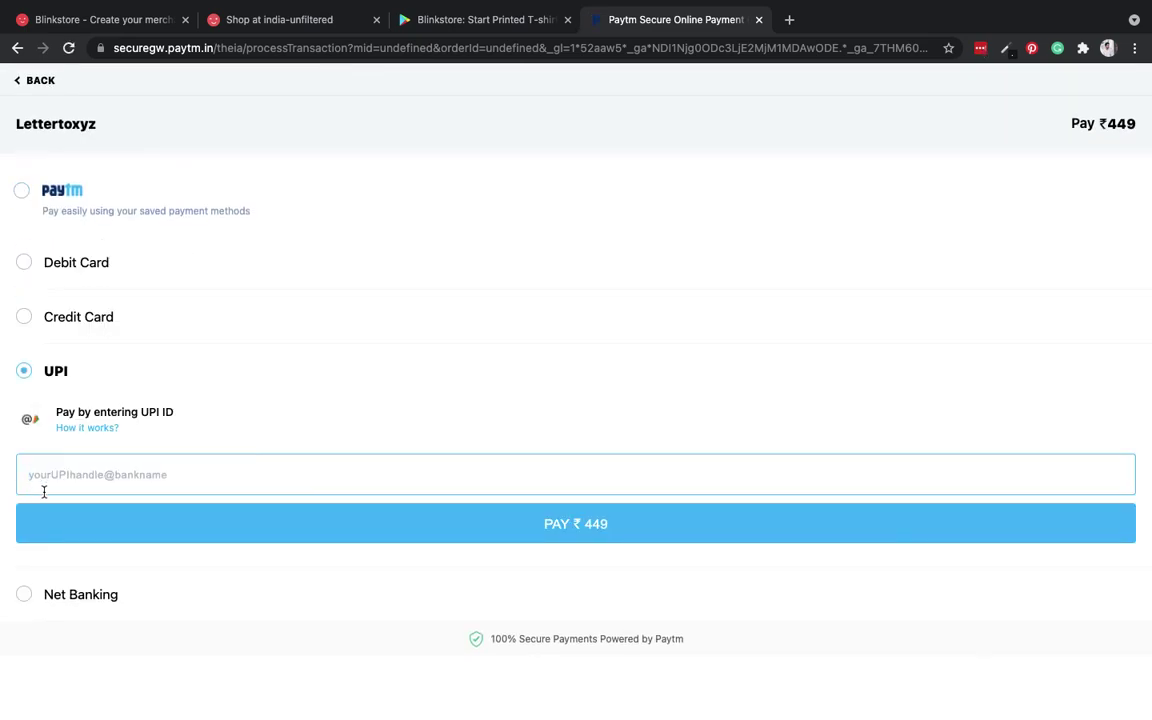
left_click(22, 79)
left_click(602, 412)
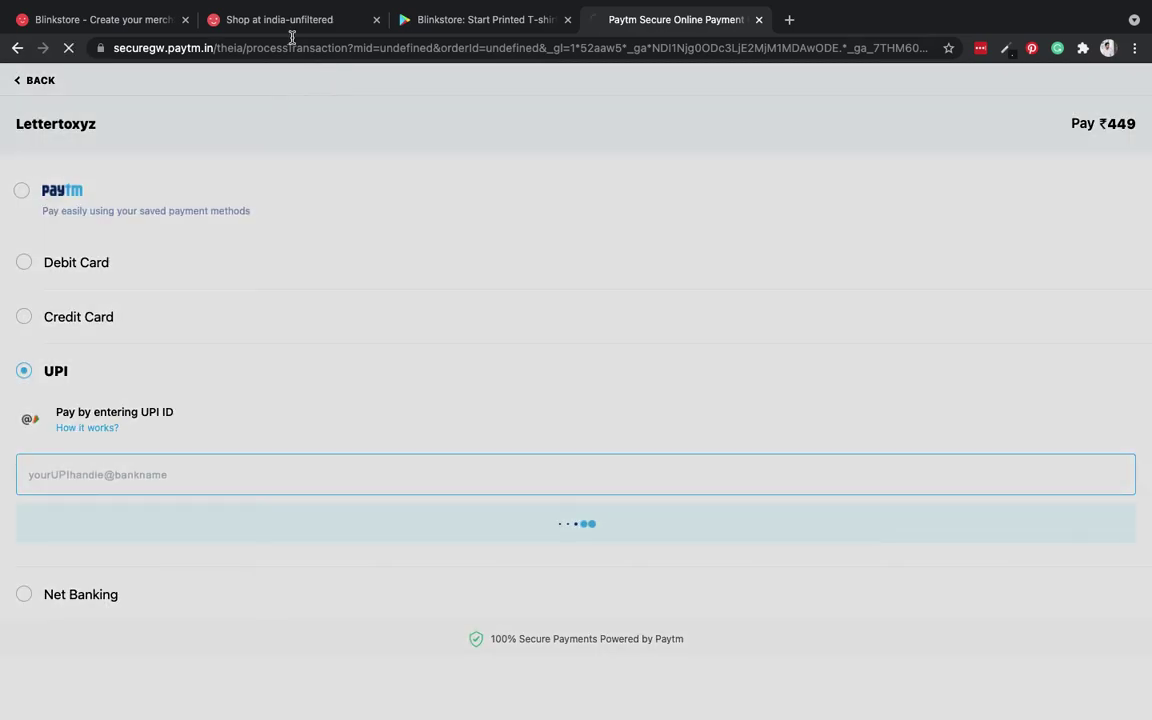
left_click(265, 28)
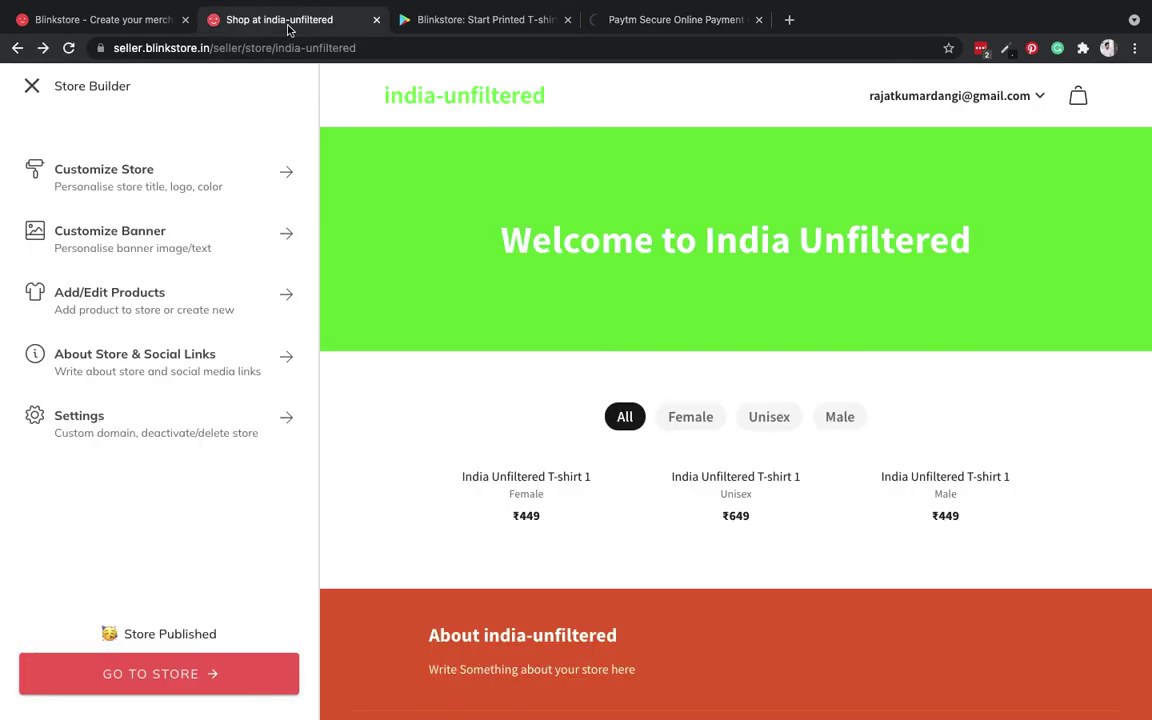
Close the store builder and browse the Stores page showing india-unfiltered with 3 products
left_click(32, 87)
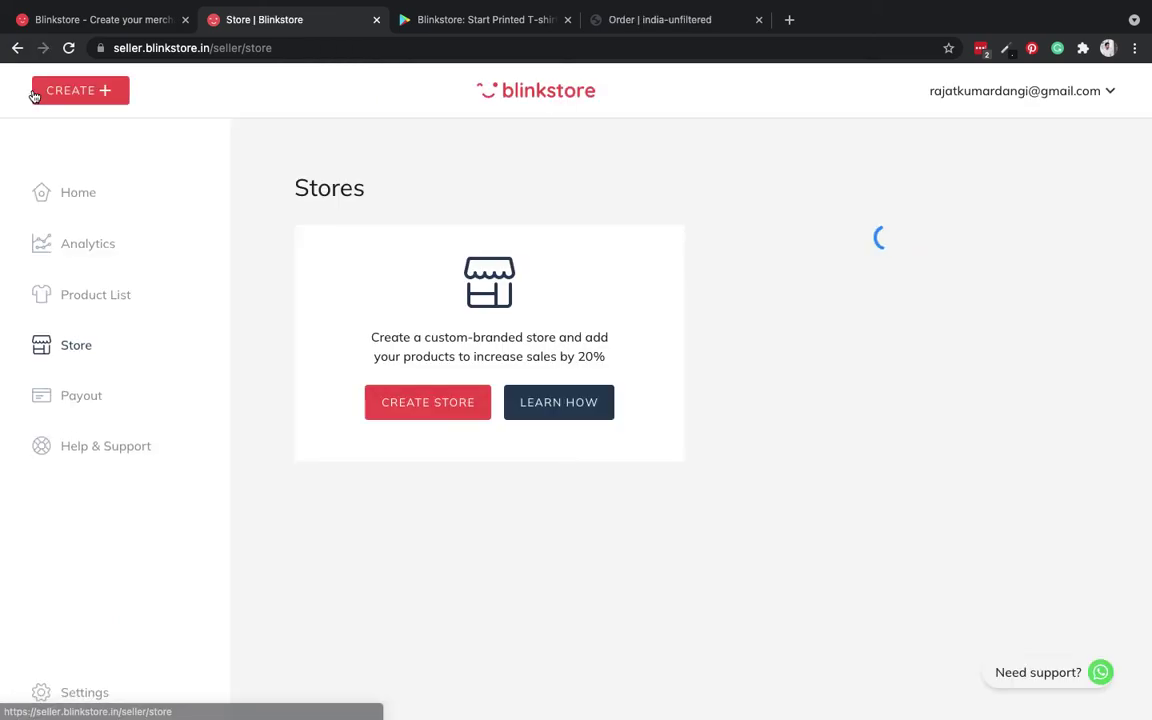
scroll(287, 397, "down", 2)
scroll(287, 397, "down", 1)
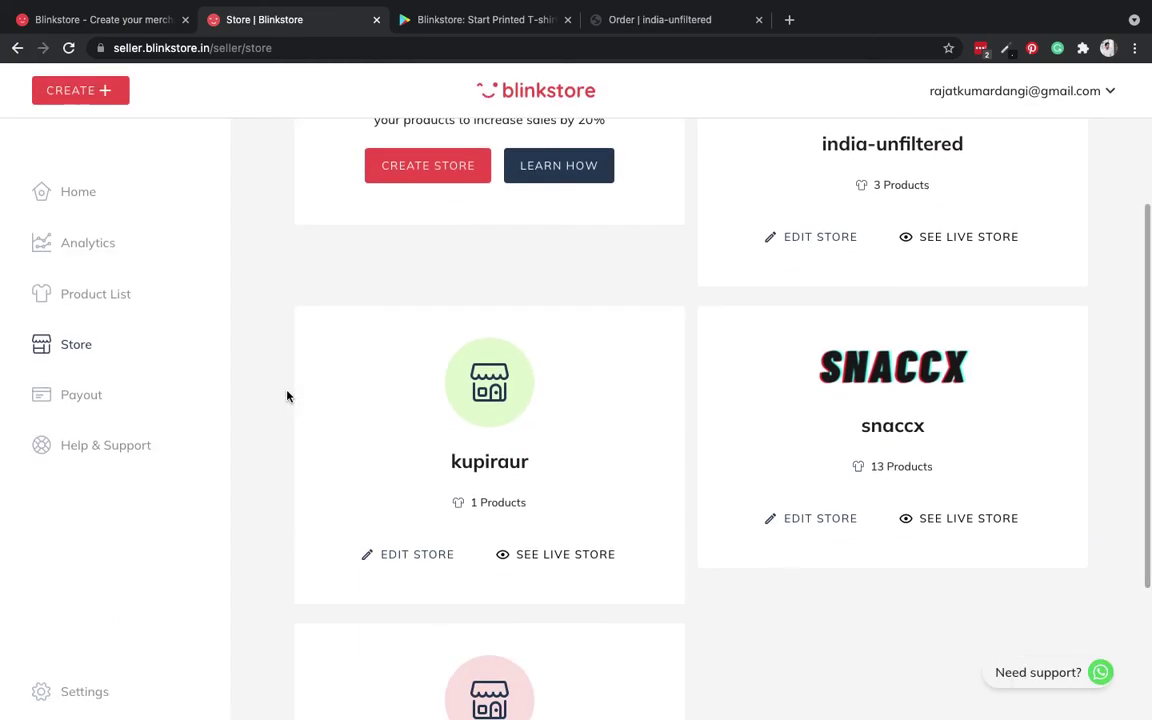
scroll(287, 397, "down", 1)
scroll(673, 554, "up", 4)
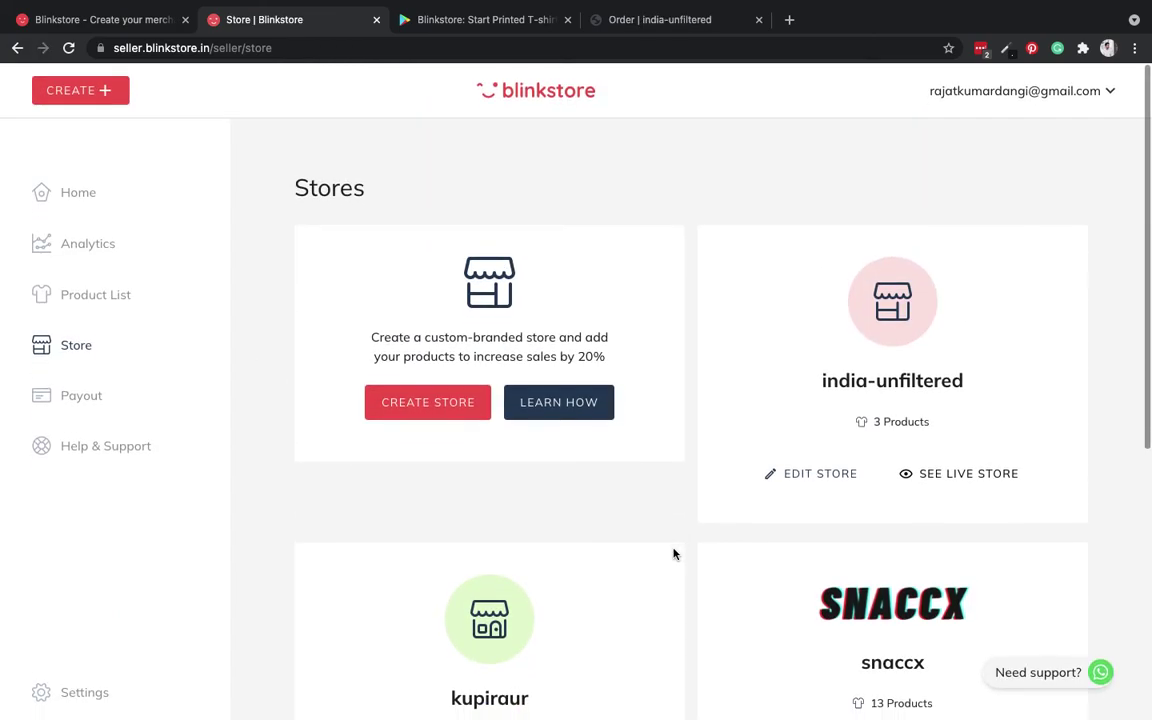